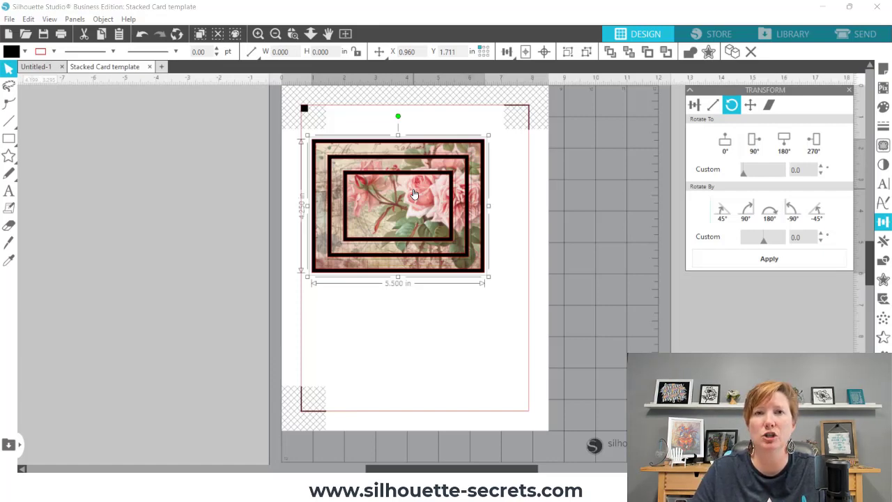
Pull the middle and smallest framed floral panels out of the stack to show the separate layers
{"action": "left_click", "coordinate": [458, 175]}
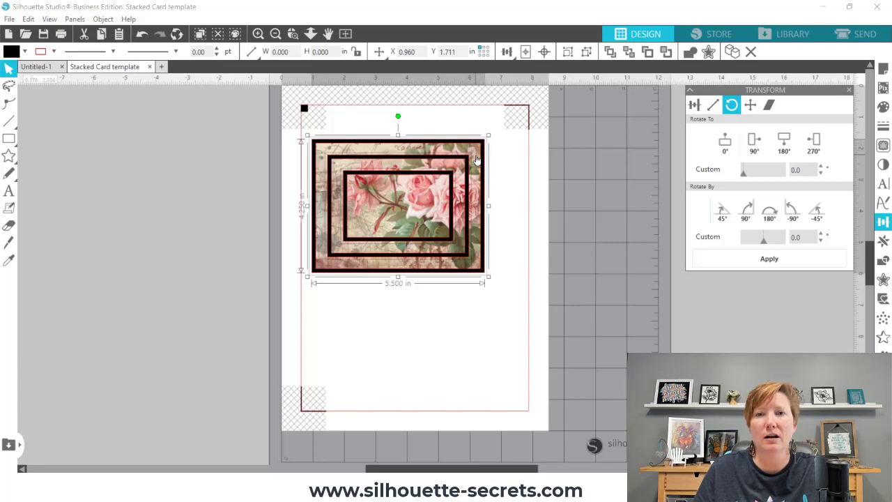
{"action": "left_click", "coordinate": [232, 148]}
{"action": "left_click_drag", "start_coordinate": [236, 145], "coordinate": [483, 291]}
{"action": "left_click", "coordinate": [531, 269]}
{"action": "left_click_drag", "start_coordinate": [394, 198], "coordinate": [428, 251]}
Align the three framed floral panels on their centers and place the stack inside the page's cut border
{"action": "left_click", "coordinate": [362, 175]}
{"action": "left_click", "coordinate": [446, 299], "text": "shift"}
{"action": "left_click", "coordinate": [557, 258], "text": "shift"}
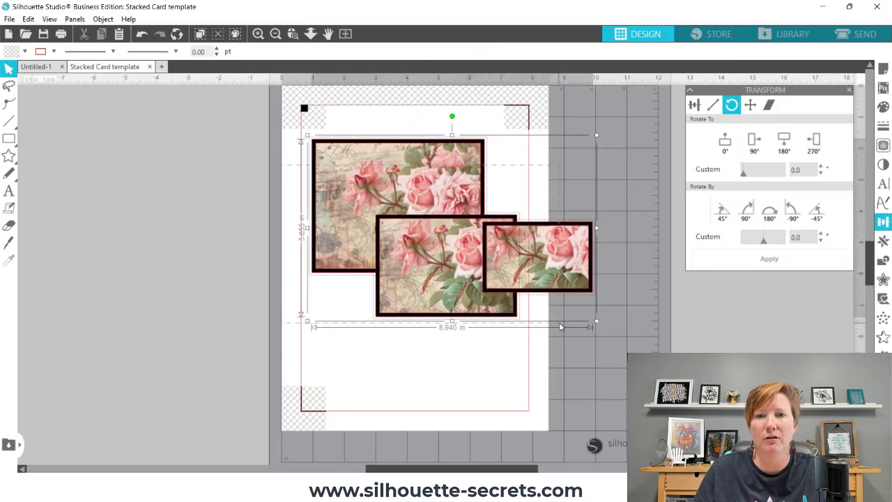
{"action": "left_click", "coordinate": [544, 51]}
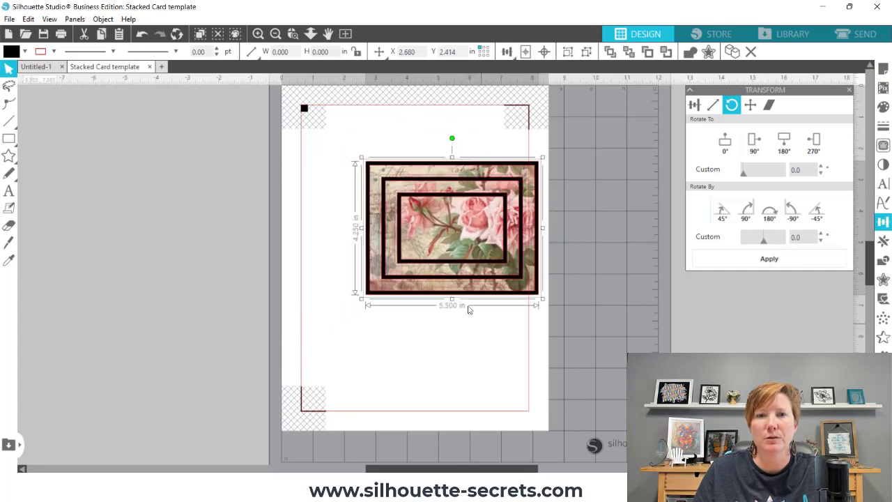
{"action": "left_click_drag", "start_coordinate": [451, 247], "coordinate": [408, 231]}
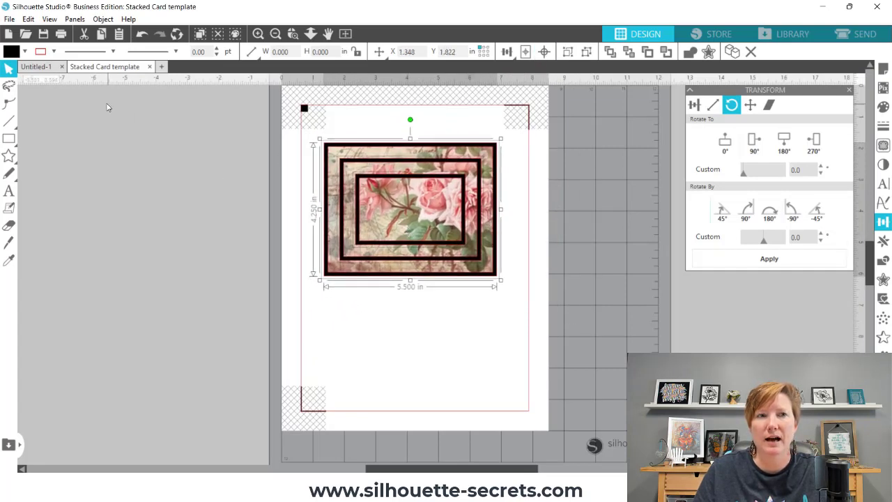
Set the fill of all the stacked panels and frames to transparent, leaving only their outlines
{"action": "left_click", "coordinate": [25, 53]}
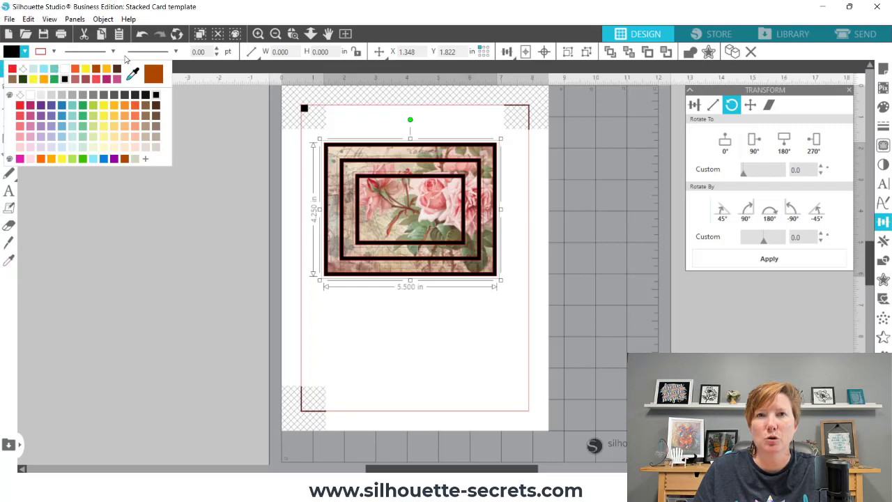
{"action": "left_click", "coordinate": [883, 108]}
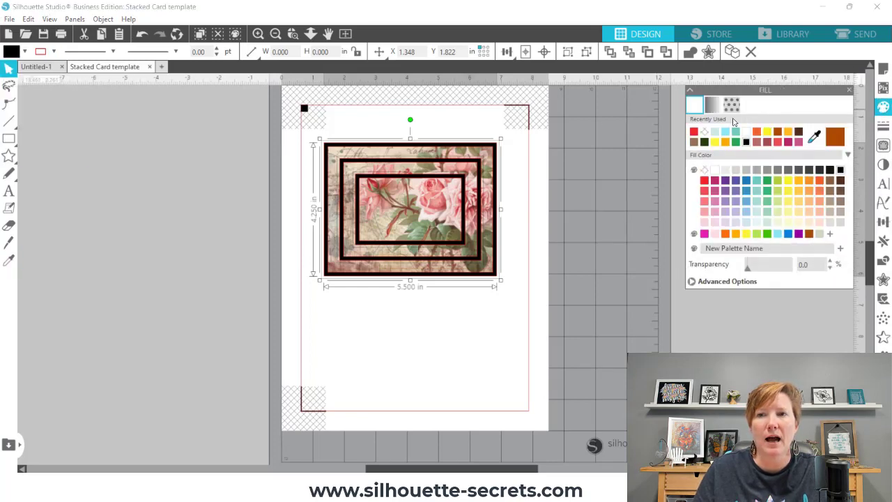
{"action": "left_click", "coordinate": [704, 132]}
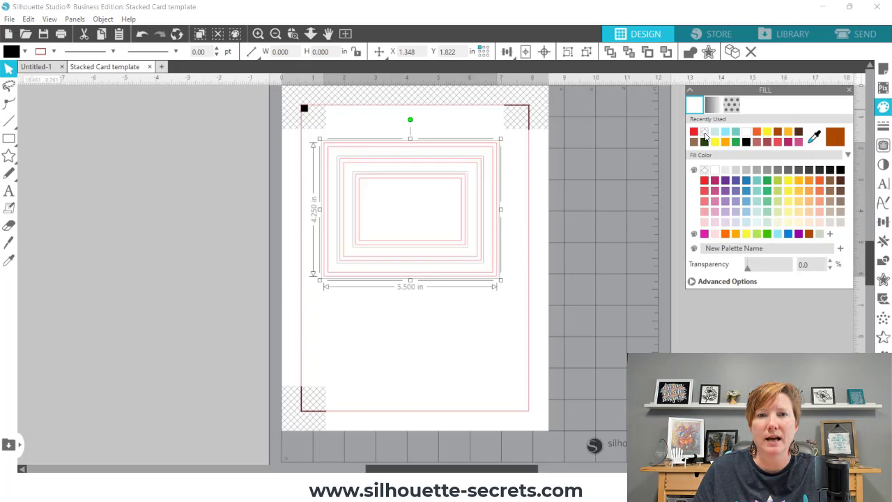
{"action": "left_click", "coordinate": [609, 178]}
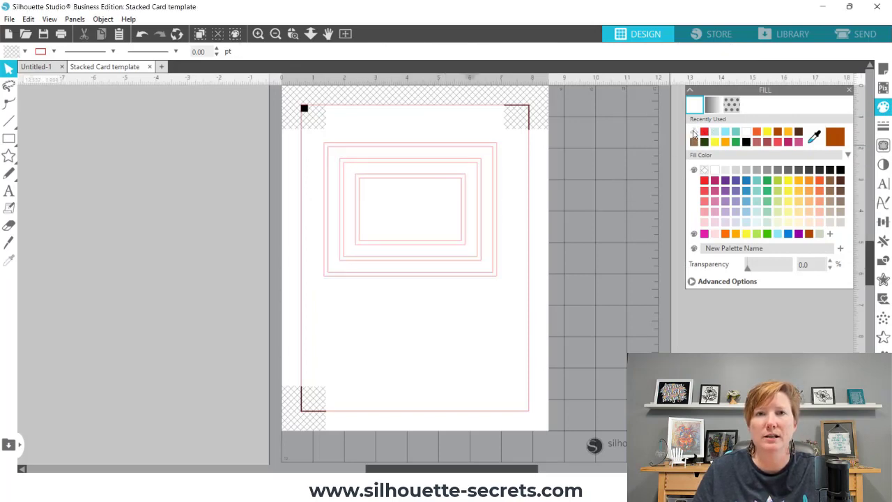
Select all the nested rectangles and ungroup them into individual outlines
{"action": "mouse_move", "coordinate": [443, 183]}
{"action": "left_mouse_down"}
{"action": "mouse_move", "coordinate": [524, 237]}
{"action": "mouse_move", "coordinate": [436, 167]}
{"action": "mouse_move", "coordinate": [462, 229]}
{"action": "mouse_move", "coordinate": [446, 174]}
{"action": "mouse_move", "coordinate": [443, 180]}
{"action": "left_mouse_up"}
{"action": "left_click", "coordinate": [447, 182]}
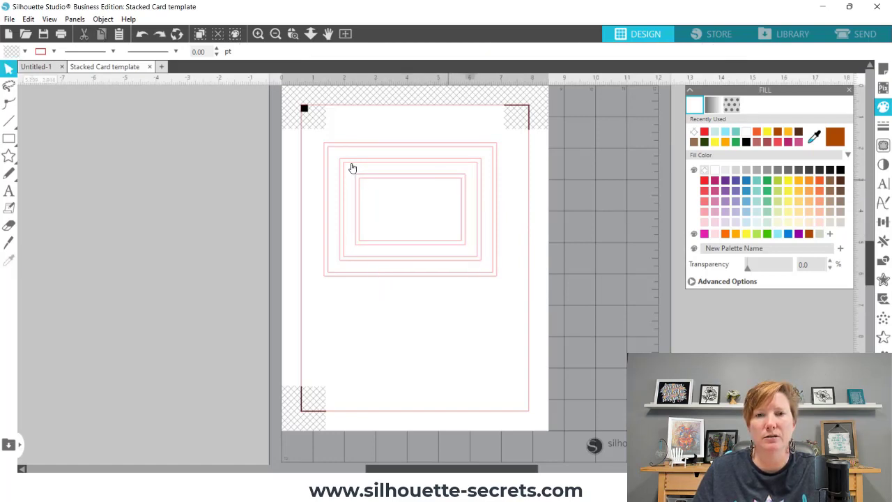
{"action": "left_click_drag", "start_coordinate": [293, 159], "coordinate": [469, 231]}
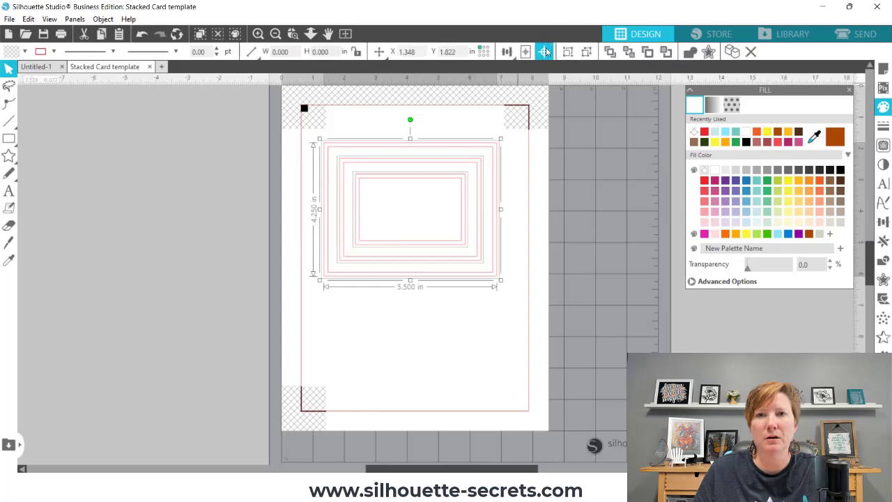
{"action": "left_click", "coordinate": [431, 202]}
{"action": "left_click", "coordinate": [390, 152]}
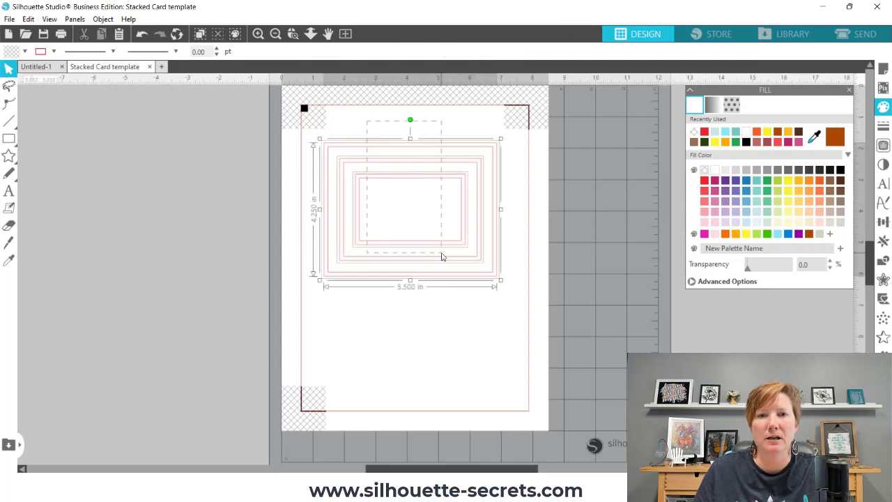
{"action": "right_click", "coordinate": [435, 225]}
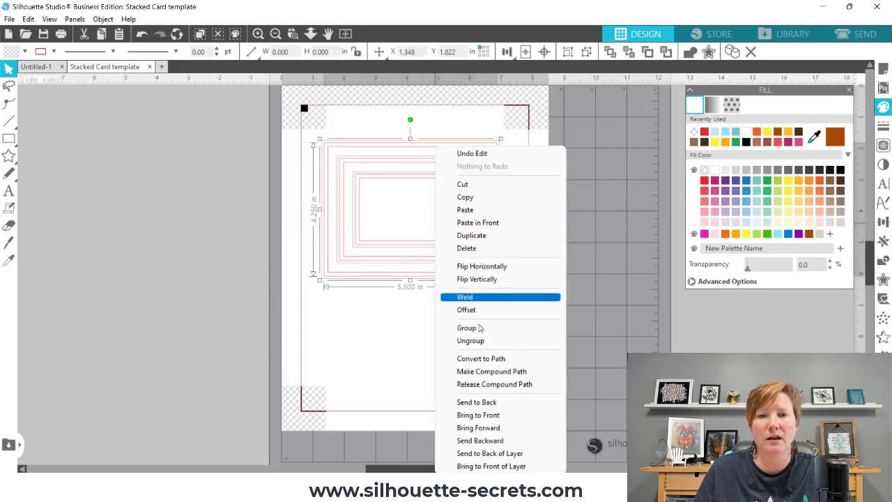
{"action": "left_click", "coordinate": [479, 347]}
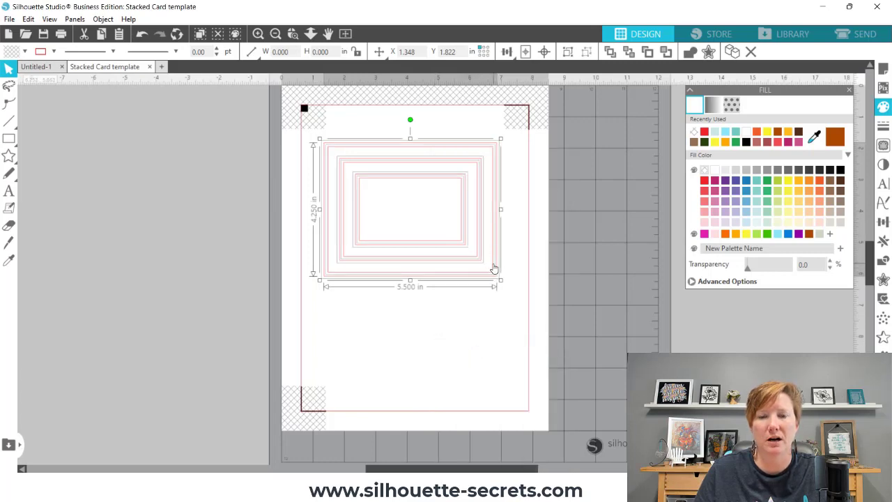
Try to select the larger outline of each of the three nested rectangle pairs
{"action": "left_click", "coordinate": [464, 193]}
{"action": "mouse_move", "coordinate": [461, 196]}
{"action": "left_mouse_down"}
{"action": "mouse_move", "coordinate": [511, 201]}
{"action": "mouse_move", "coordinate": [460, 195]}
{"action": "left_mouse_up"}
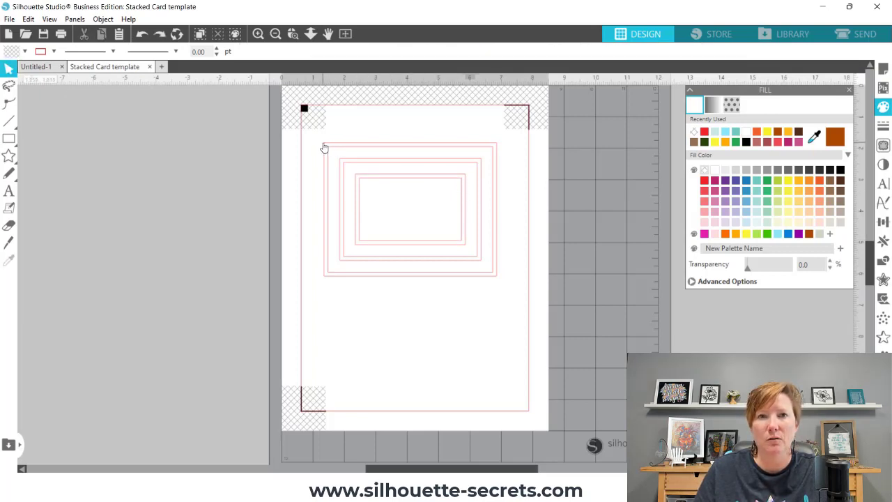
{"action": "left_click", "coordinate": [324, 147]}
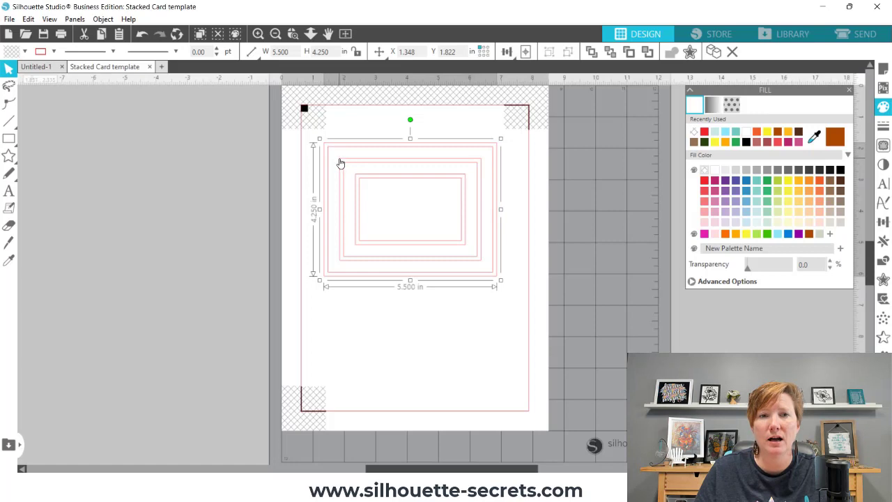
{"action": "left_click", "coordinate": [340, 162]}
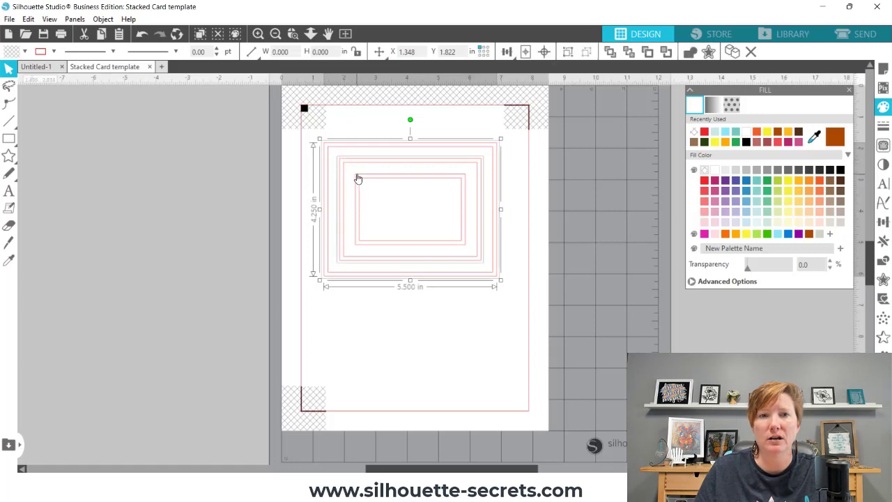
{"action": "left_click_drag", "start_coordinate": [357, 177], "coordinate": [251, 183]}
{"action": "key", "text": "ctrl+z"}
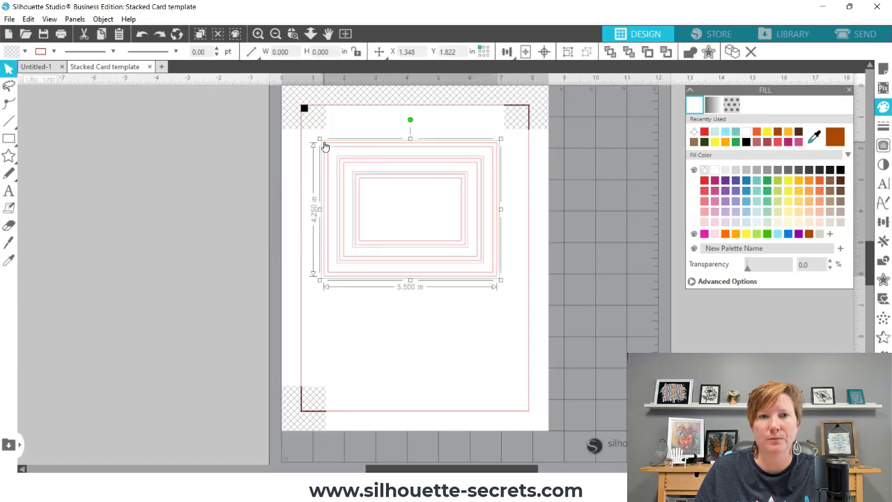
{"action": "key", "text": "ctrl+z"}
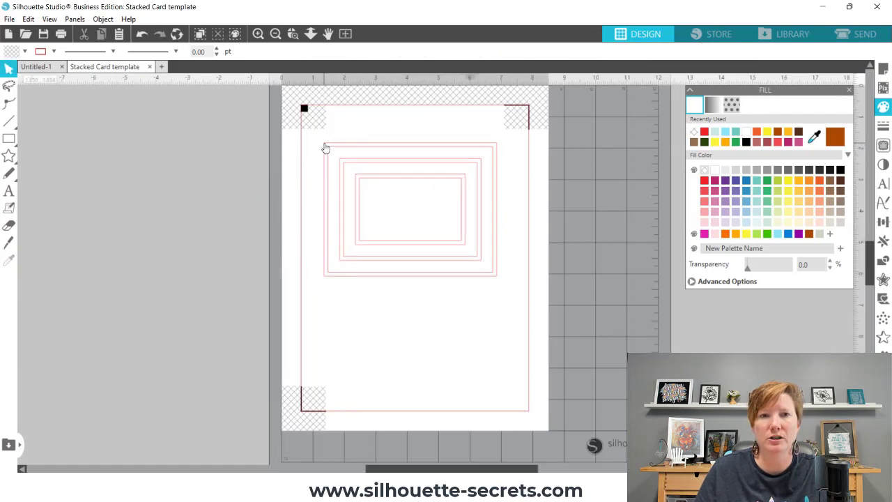
{"action": "left_click", "coordinate": [324, 147]}
{"action": "key", "text": "ctrl+z"}
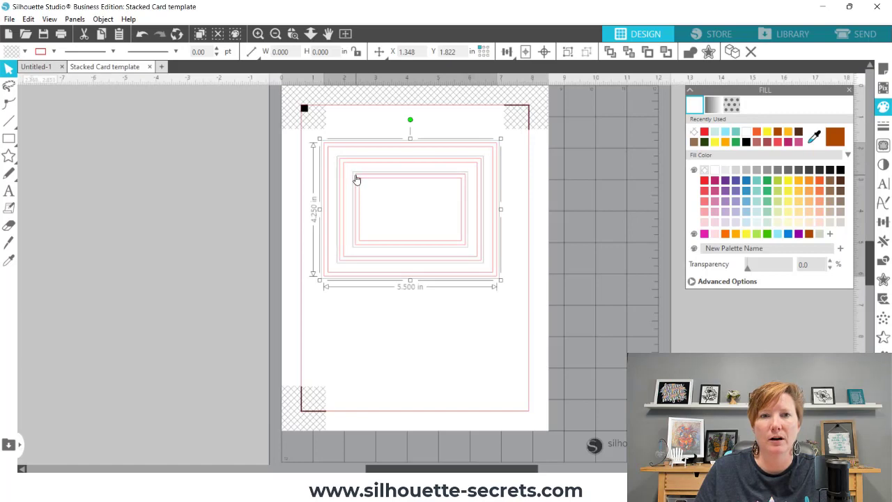
{"action": "key", "text": "ctrl+z"}
{"action": "key", "text": "ctrl+z"}
{"action": "key", "text": "ctrl+z"}
{"action": "key", "text": "ctrl+z"}
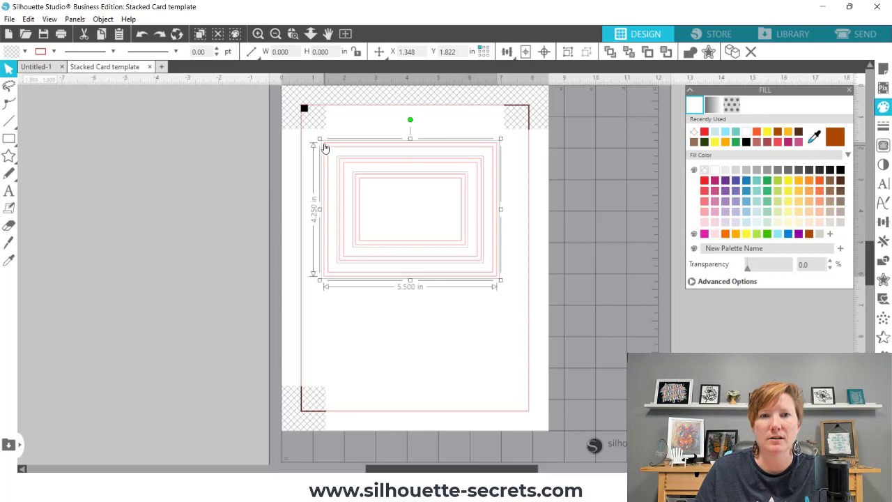
{"action": "key", "text": "ctrl+z"}
{"action": "key", "text": "ctrl+z"}
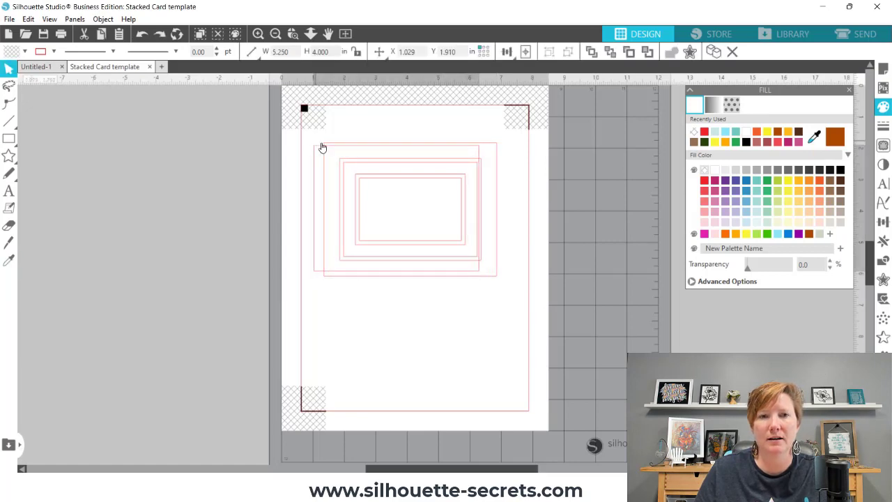
Restore the shifted rectangle and move the larger outline of each pair together off the page's left side, to about X -7.14 in, Y 1.62 in
{"action": "key", "text": "i"}
{"action": "key", "text": "ctrl+shift+z"}
{"action": "key", "text": "ctrl+shift+z"}
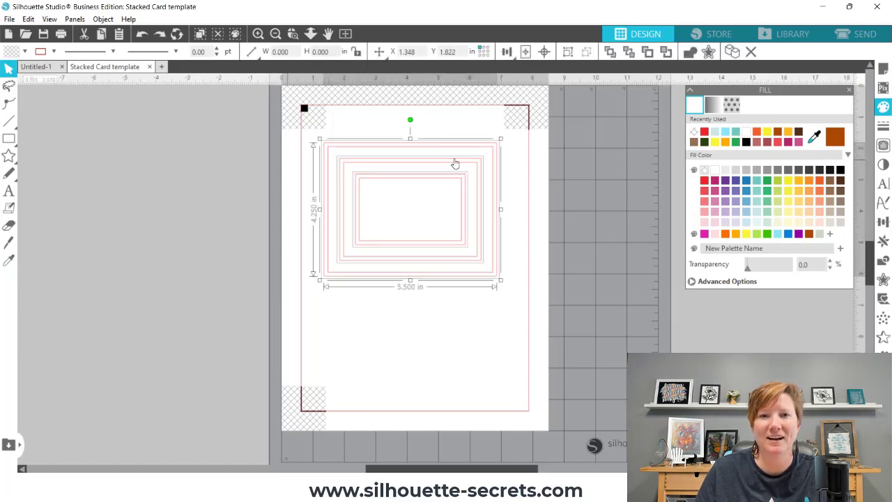
{"action": "left_click_drag", "start_coordinate": [465, 179], "coordinate": [188, 190]}
{"action": "left_click_drag", "start_coordinate": [197, 173], "coordinate": [199, 171]}
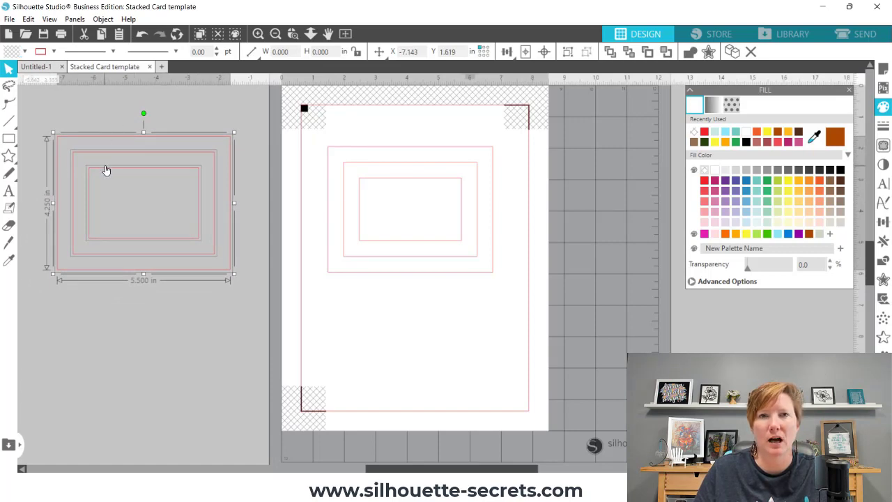
Fill the three rectangles beside the page with black
{"action": "left_click", "coordinate": [25, 52]}
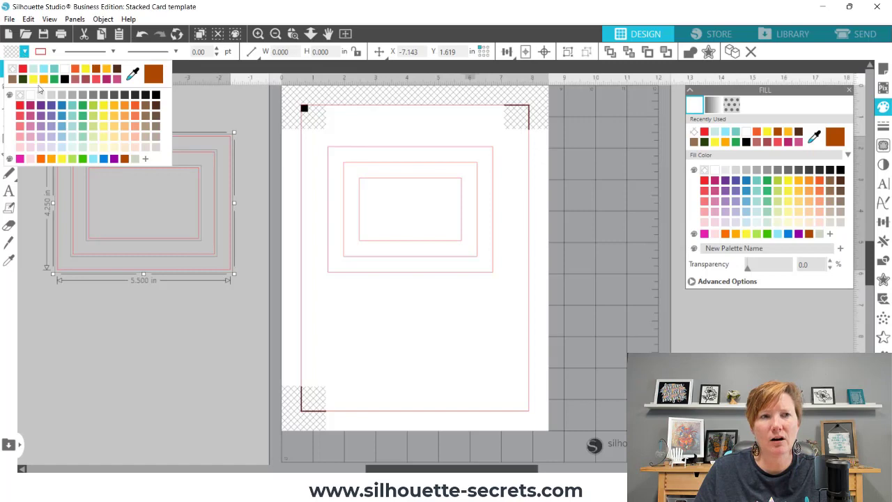
{"action": "left_click", "coordinate": [65, 79]}
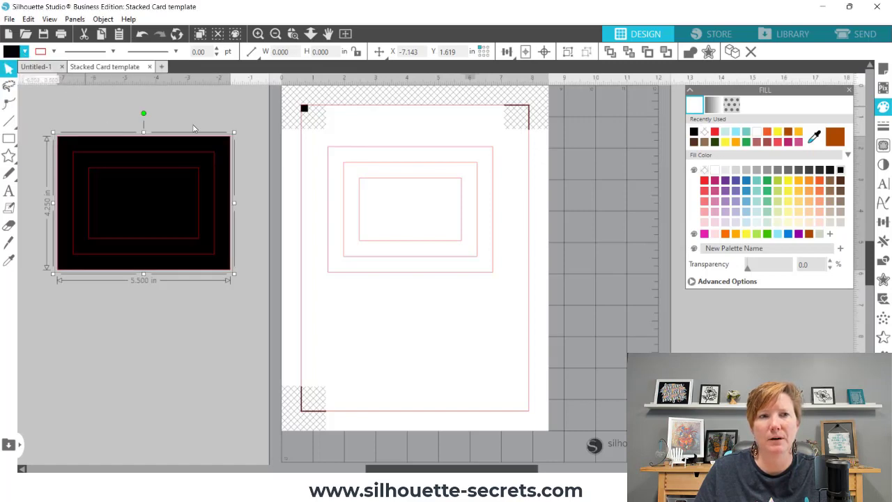
{"action": "left_click", "coordinate": [245, 129]}
Spread the black rectangles into a vertical column beside the page, from largest at the top to smallest at the bottom
{"action": "left_click_drag", "start_coordinate": [148, 188], "coordinate": [153, 365]}
{"action": "left_click_drag", "start_coordinate": [148, 223], "coordinate": [150, 336]}
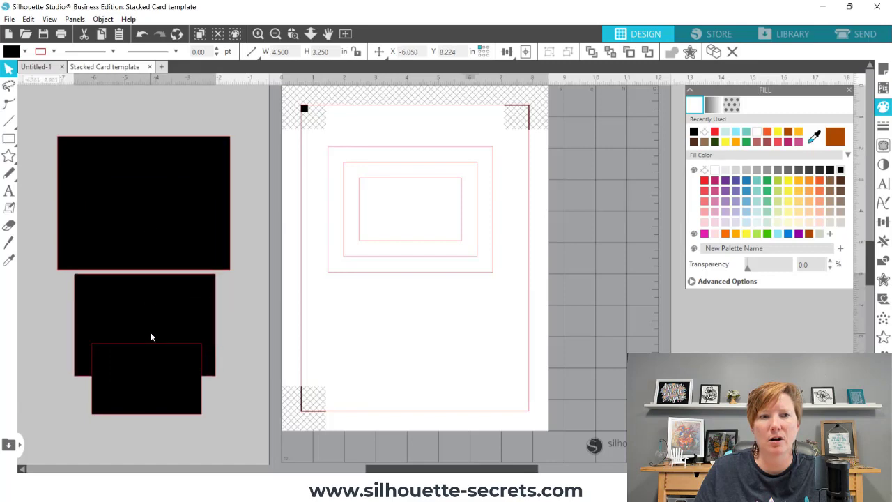
{"action": "left_click_drag", "start_coordinate": [143, 372], "coordinate": [151, 395]}
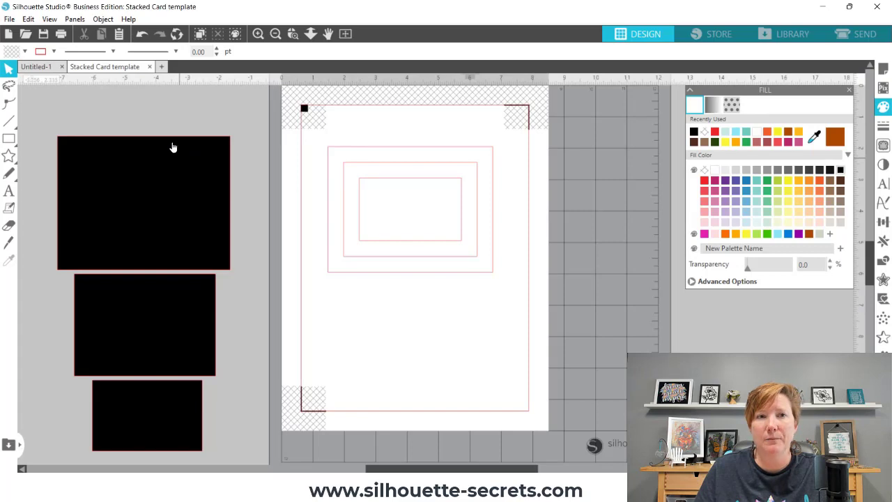
Save a copy of the design in the Stacked card 2 folder as "Stacked Template"
{"action": "left_click", "coordinate": [10, 20]}
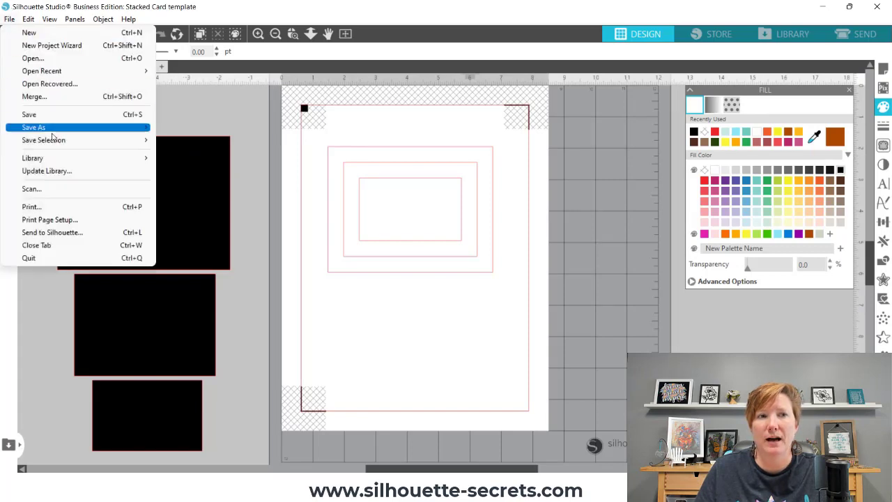
{"action": "mouse_move", "coordinate": [52, 129]}
{"action": "left_click", "coordinate": [240, 127]}
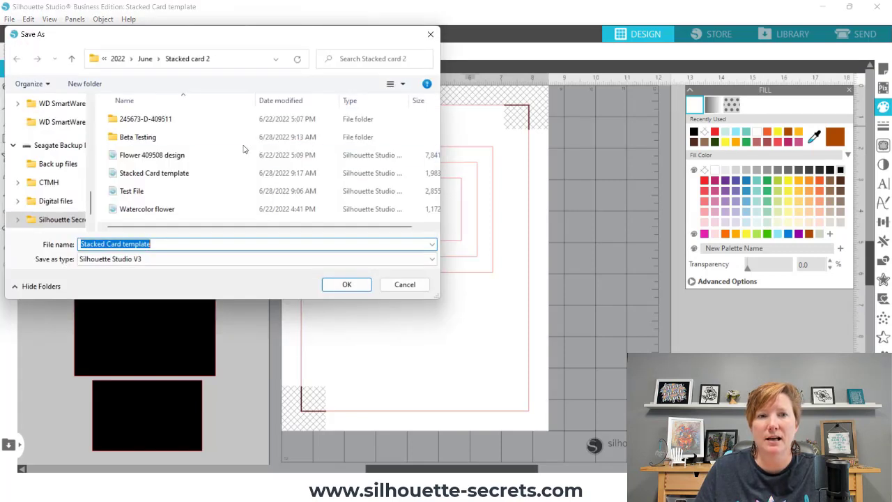
{"action": "type", "text": "Sta"}
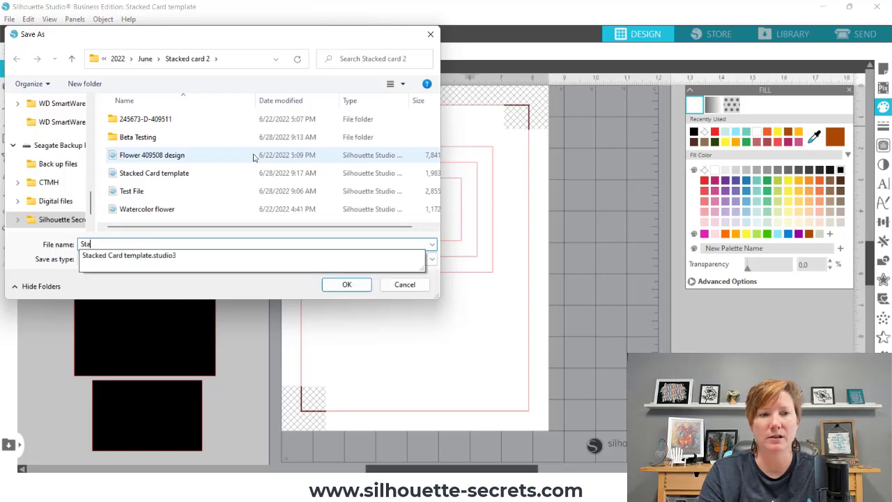
{"action": "type", "text": "cked C"}
{"action": "key", "text": "BackSpace"}
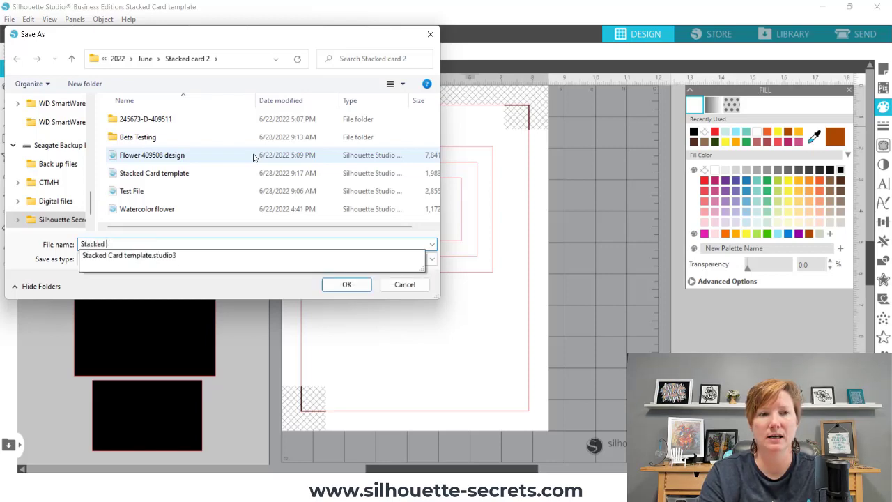
{"action": "type", "text": "Template"}
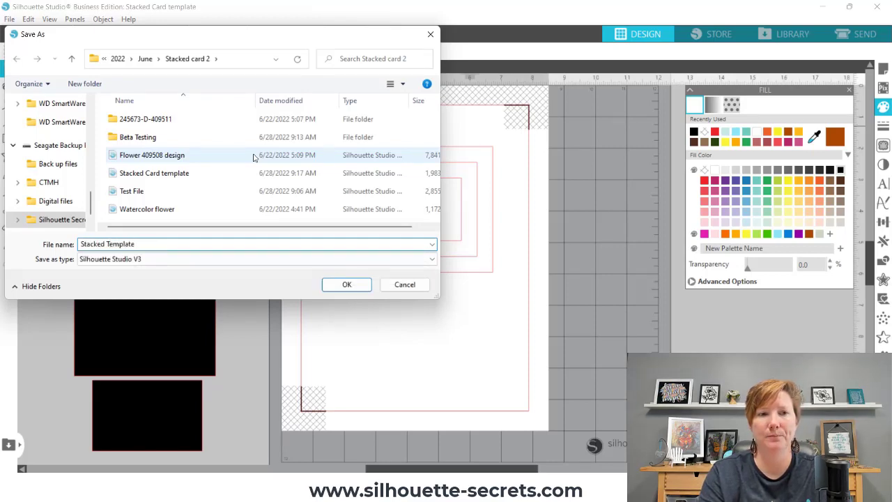
{"action": "key", "text": "Return"}
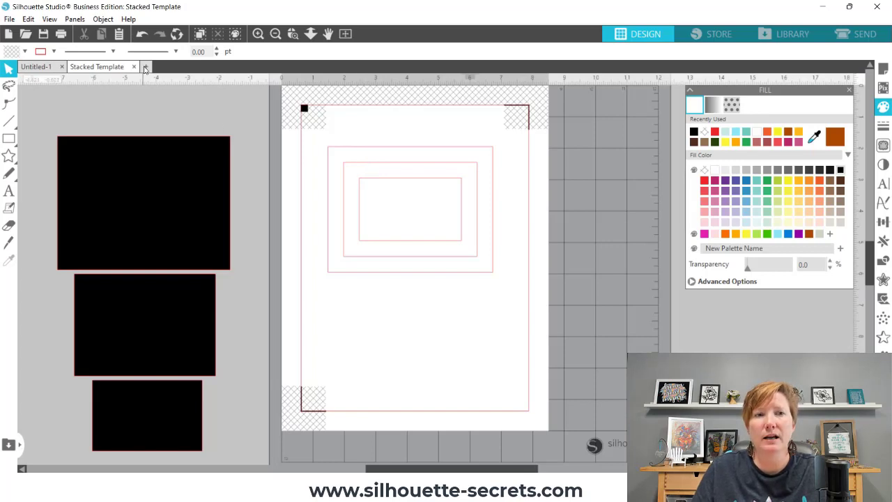
Start a new document and view the library details of the Purple and Green Watercolor Flower Arrangement print-and-cut design
{"action": "left_click", "coordinate": [145, 67]}
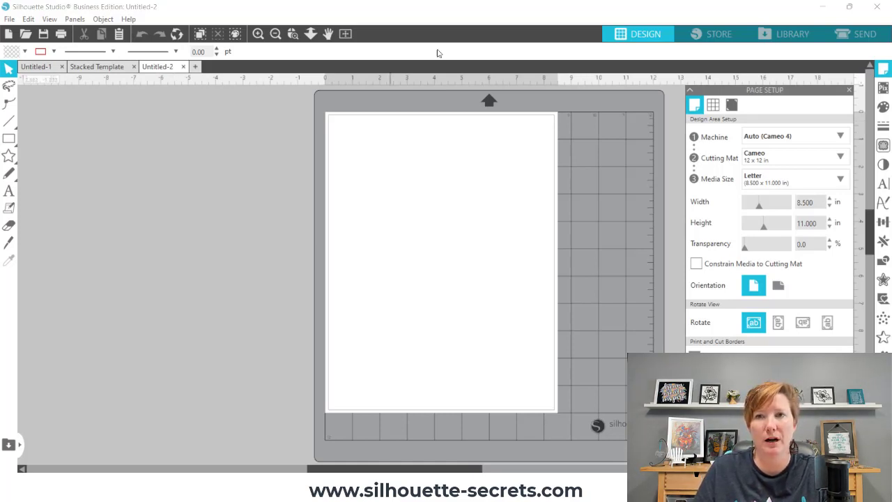
{"action": "left_click", "coordinate": [781, 36]}
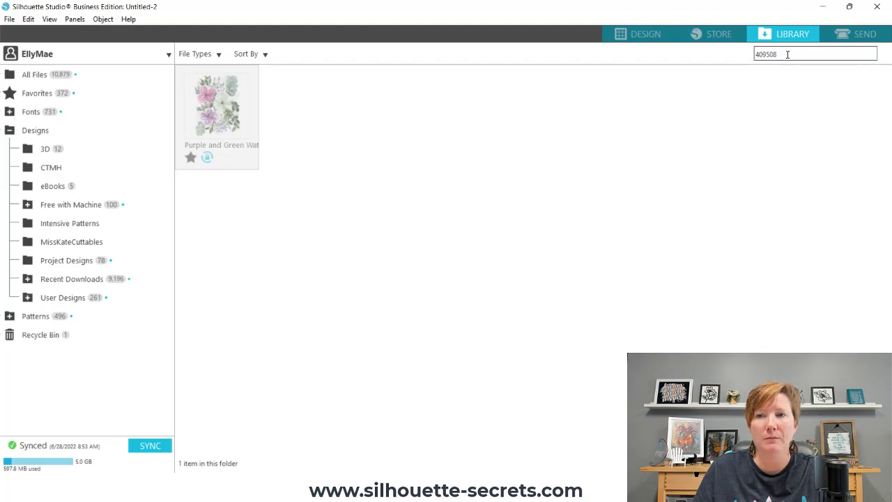
{"action": "left_click", "coordinate": [242, 161]}
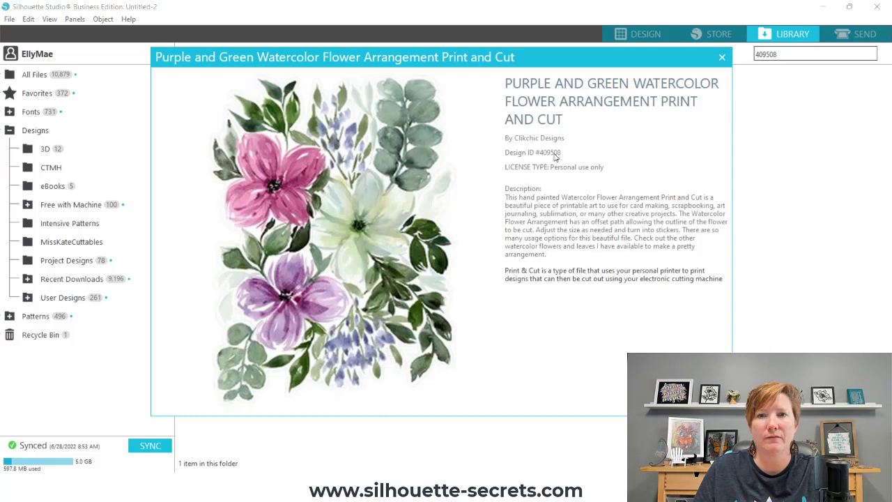
{"action": "left_click", "coordinate": [722, 57]}
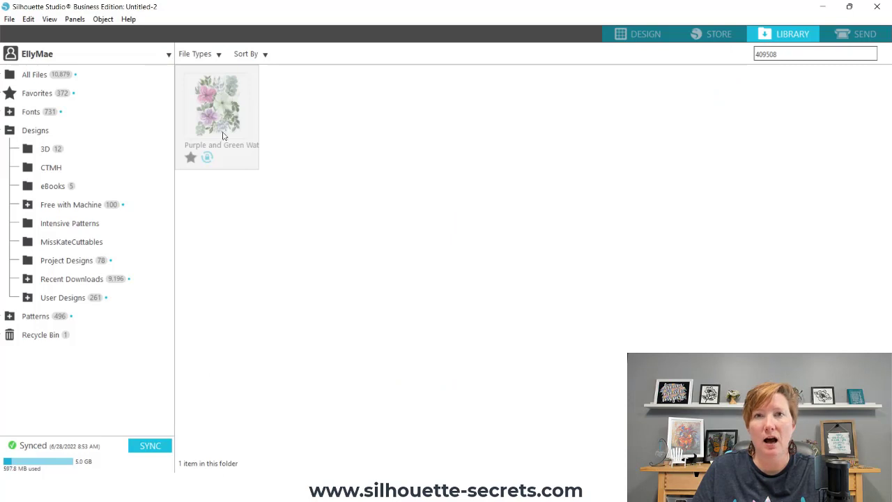
Add the watercolor flower design from the library to the new document, accepting the default cut settings and registration marks
{"action": "mouse_move", "coordinate": [224, 127]}
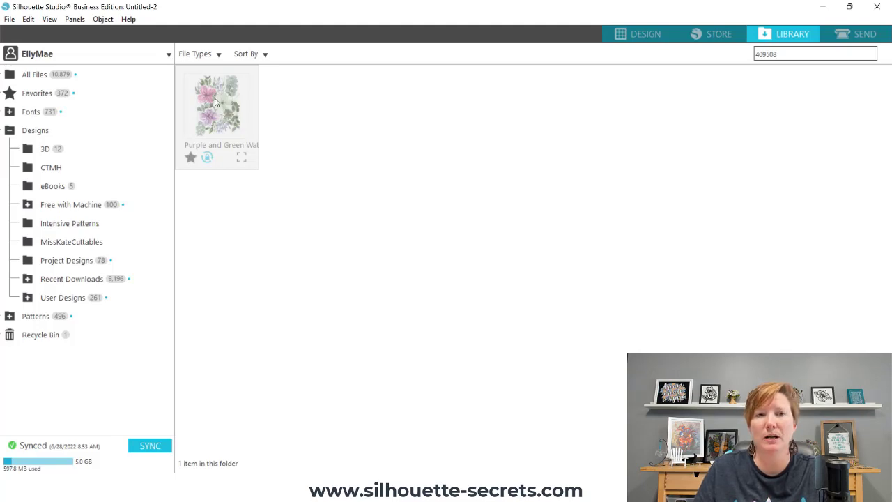
{"action": "double_click", "coordinate": [217, 103]}
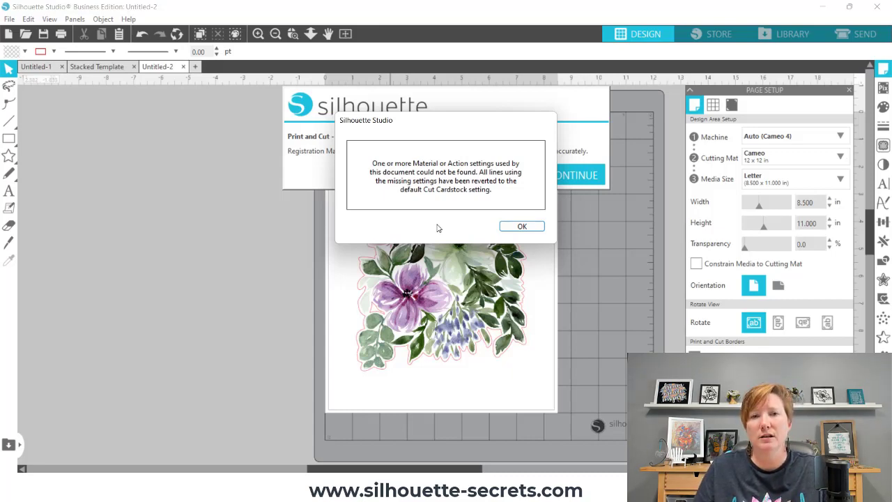
{"action": "left_click", "coordinate": [520, 227]}
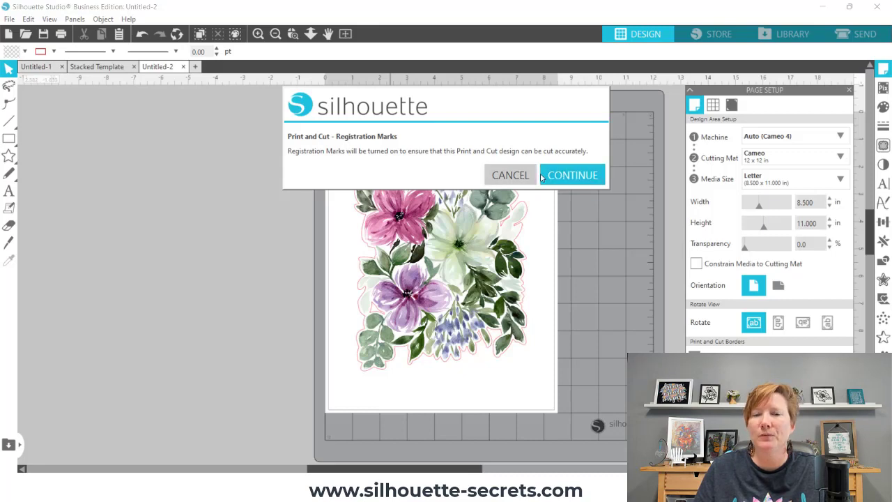
{"action": "left_click", "coordinate": [571, 177]}
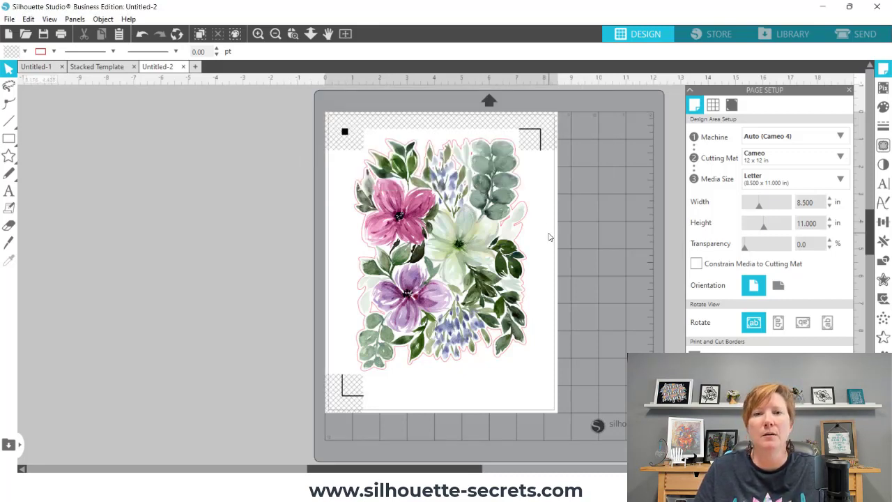
Turn the registration marks off and move the flower design off the page's left side, to about X -7.70 in, Y 0.05 in
{"action": "left_click", "coordinate": [732, 105]}
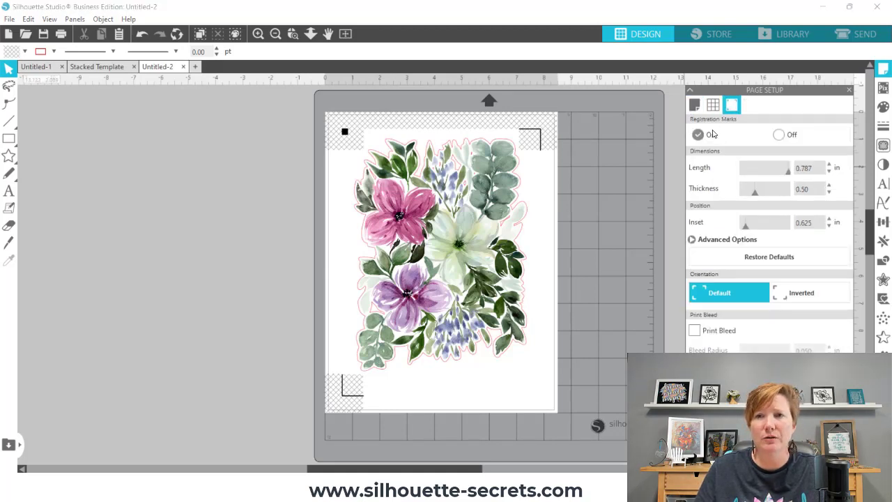
{"action": "left_click", "coordinate": [778, 134]}
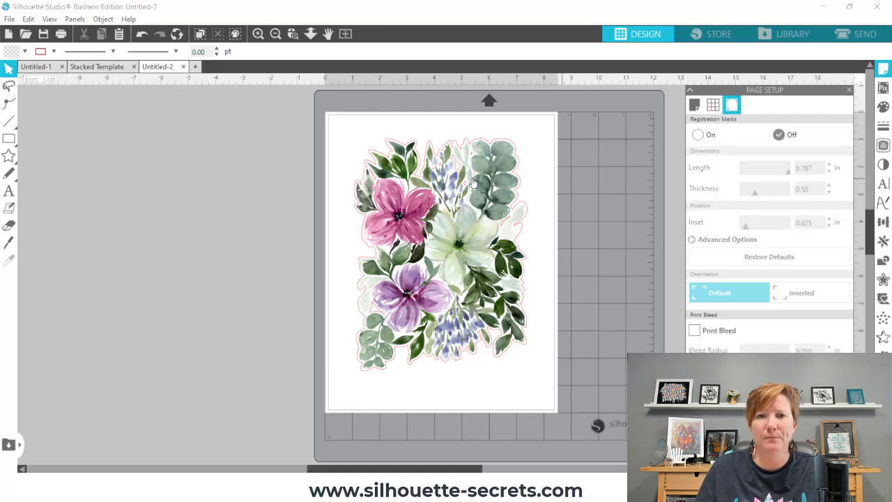
{"action": "left_click", "coordinate": [462, 230]}
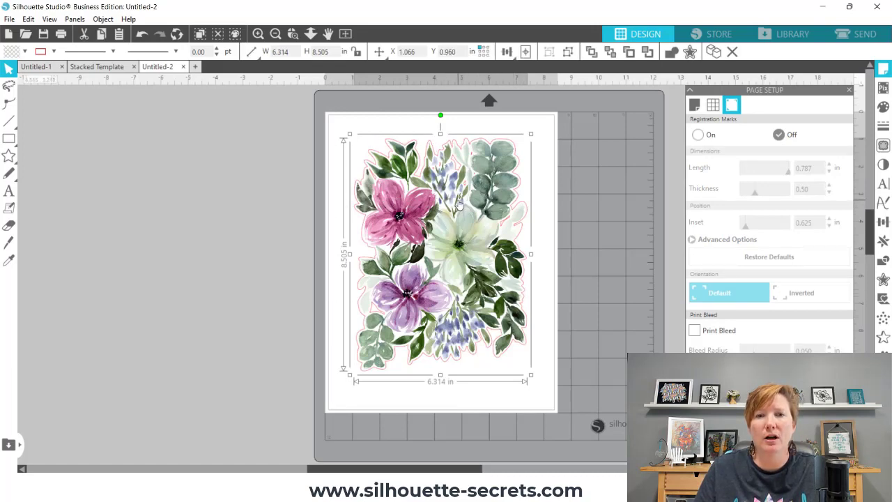
{"action": "left_click_drag", "start_coordinate": [442, 195], "coordinate": [202, 170]}
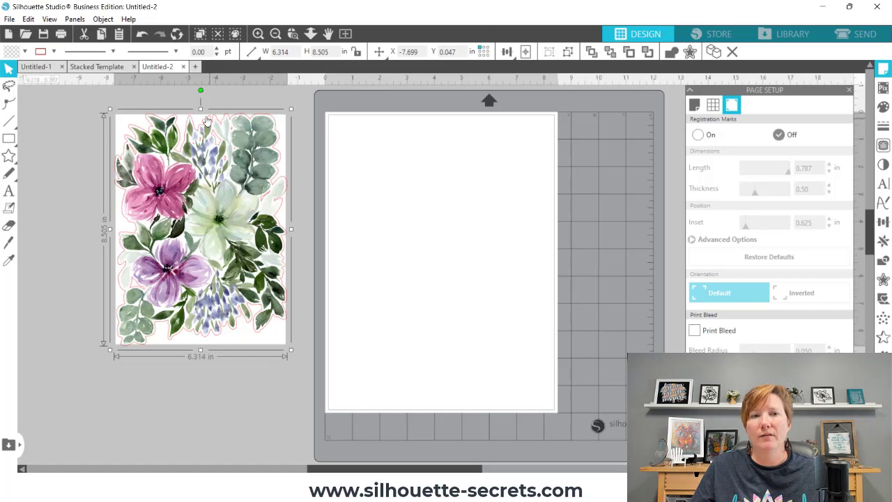
Ungroup the flower design and move its image away from the cut outline, to about X -14.48 in, Y -4.04 in
{"action": "left_click", "coordinate": [292, 33]}
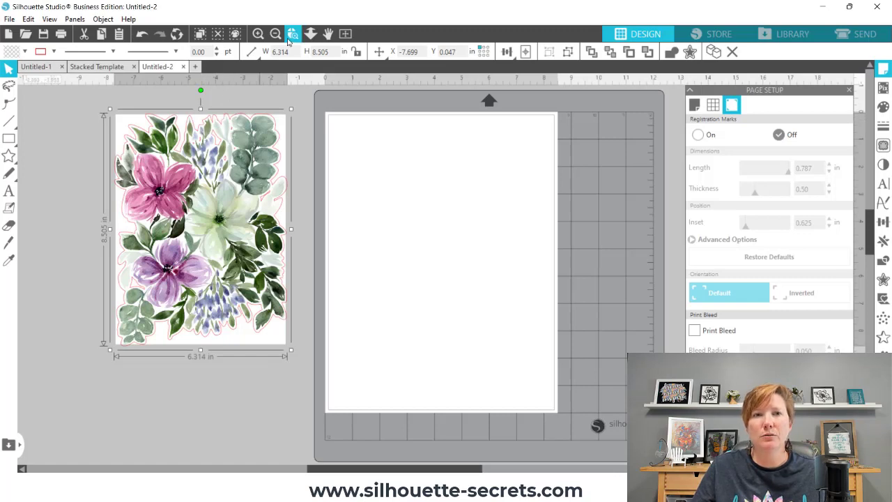
{"action": "left_click", "coordinate": [319, 159]}
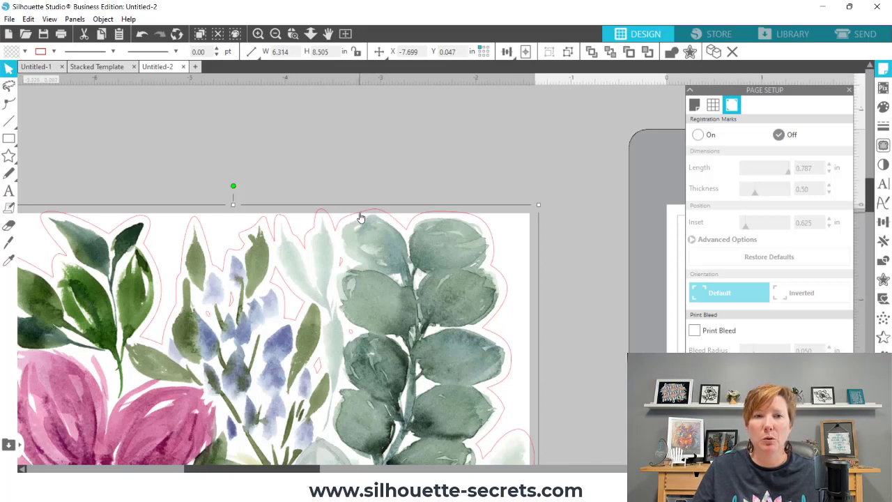
{"action": "left_click", "coordinate": [276, 33]}
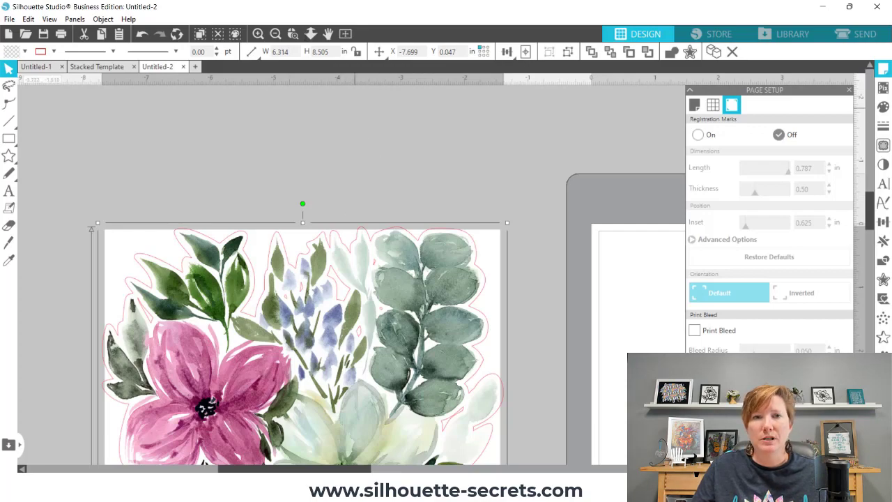
{"action": "left_click", "coordinate": [276, 33]}
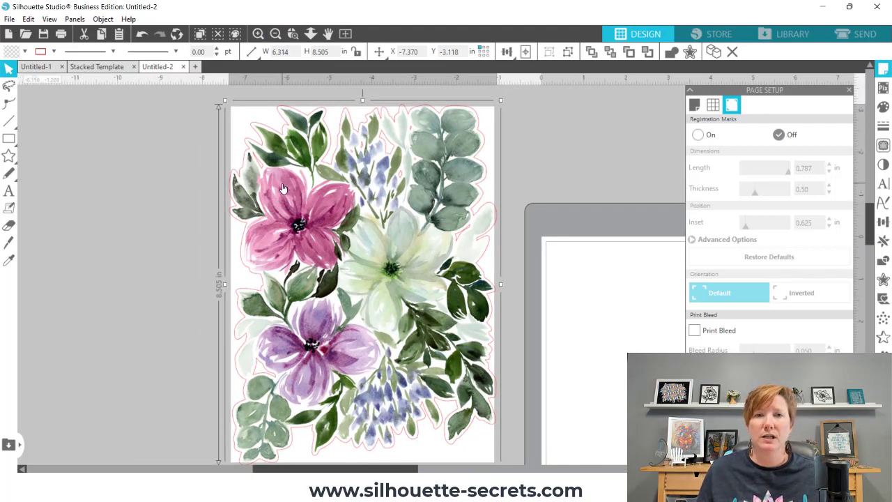
{"action": "left_click", "coordinate": [276, 34]}
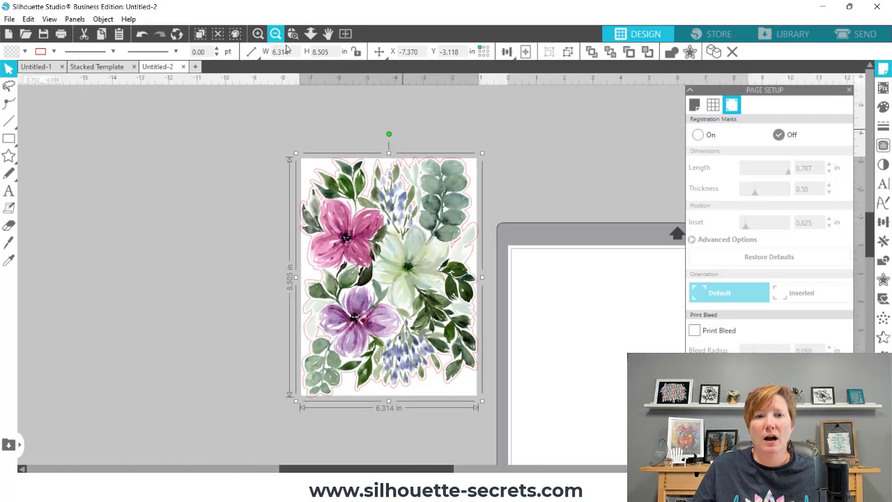
{"action": "right_click", "coordinate": [414, 221]}
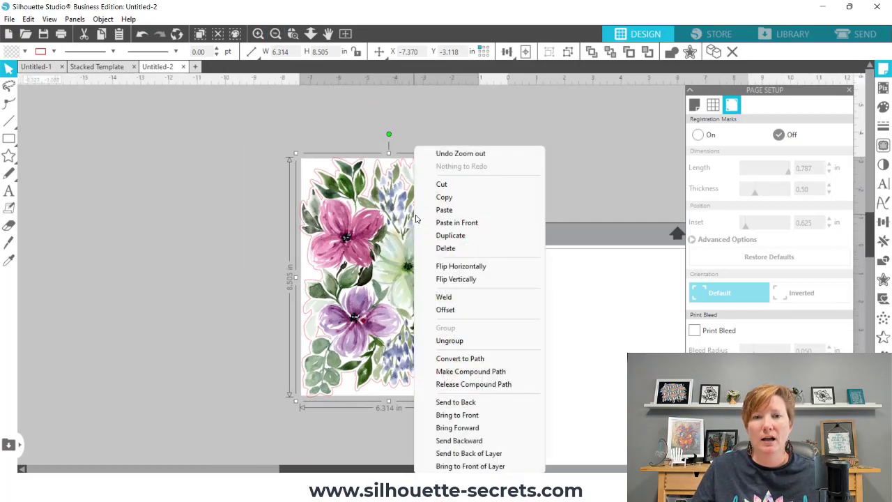
{"action": "left_click", "coordinate": [465, 341]}
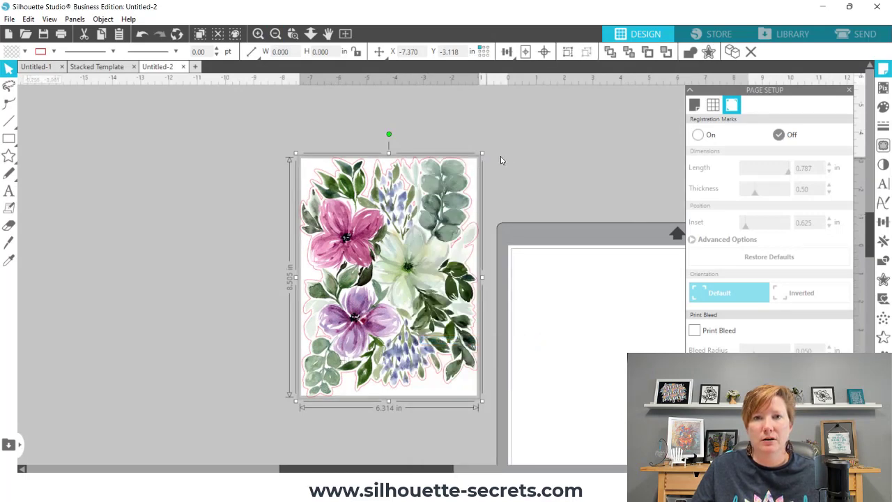
{"action": "left_click", "coordinate": [498, 159]}
{"action": "left_click_drag", "start_coordinate": [425, 206], "coordinate": [165, 180]}
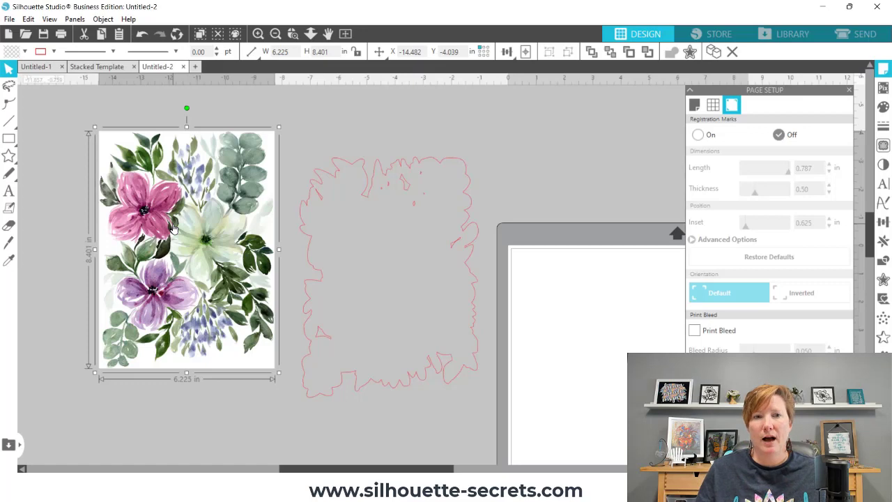
Set up the selected flower image for saving to the hard drive as a JPEG named "Flower design" in the Stacked card 2 folder
{"action": "left_click", "coordinate": [9, 20]}
{"action": "mouse_move", "coordinate": [56, 141]}
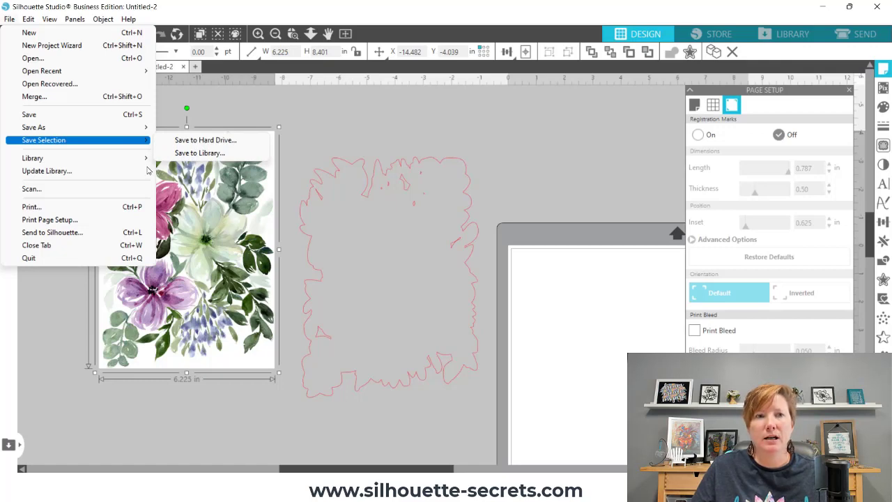
{"action": "left_click", "coordinate": [197, 140]}
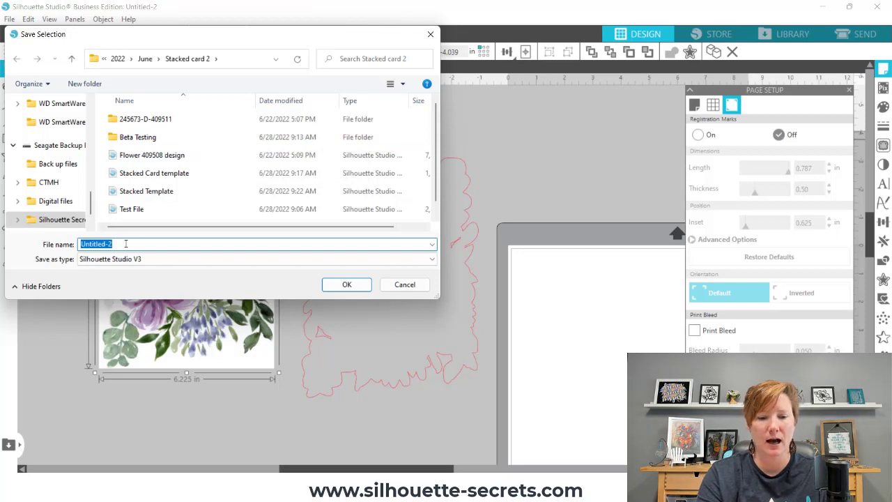
{"action": "type", "text": "Flower design"}
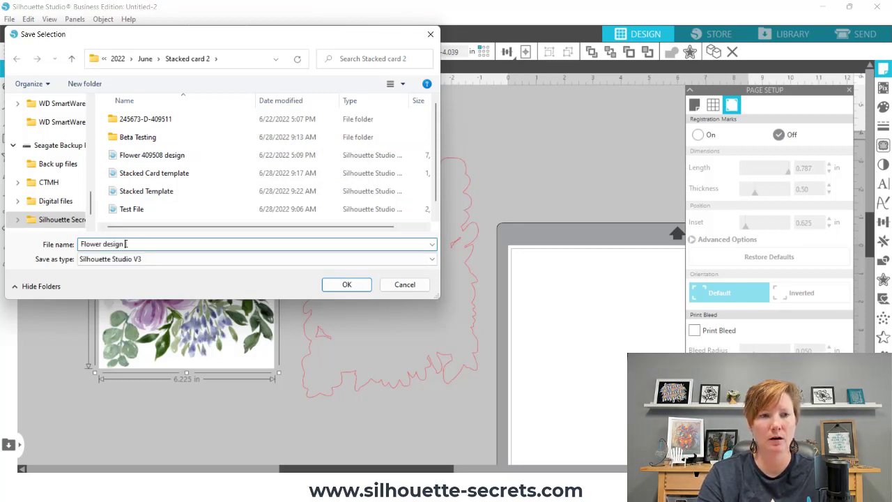
{"action": "left_click", "coordinate": [160, 257]}
{"action": "left_click", "coordinate": [160, 258]}
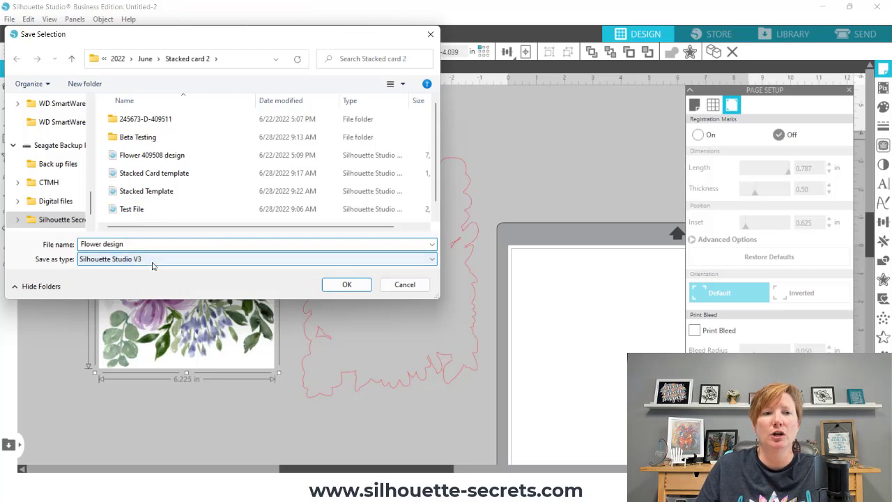
{"action": "left_click", "coordinate": [152, 262]}
{"action": "left_click", "coordinate": [152, 260]}
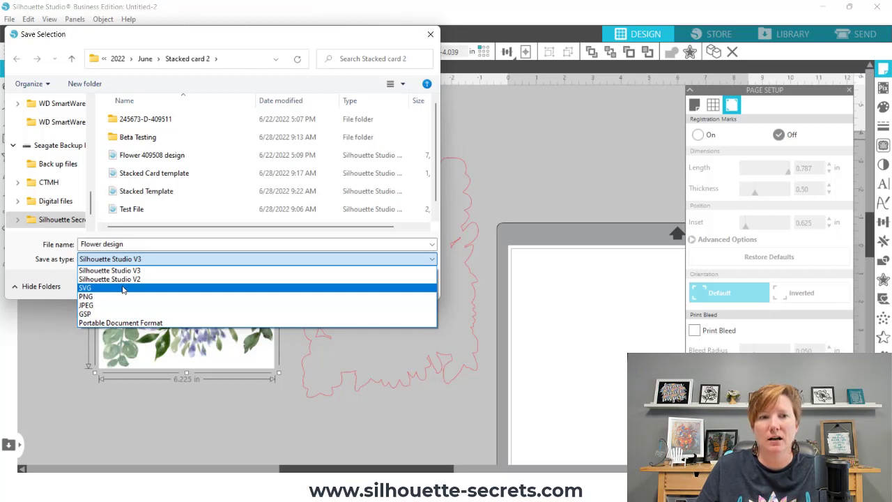
{"action": "left_click", "coordinate": [89, 307]}
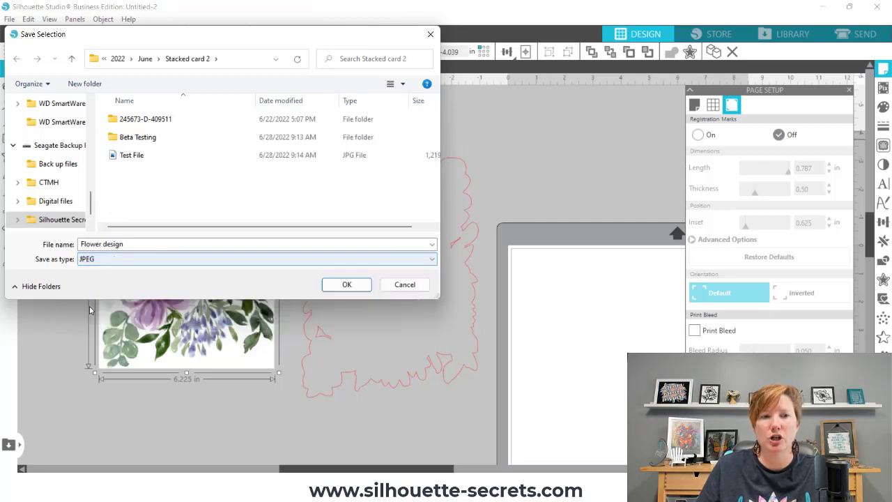
Export the flower JPEG at a resolution of 300 dots per inch
{"action": "left_click", "coordinate": [347, 285]}
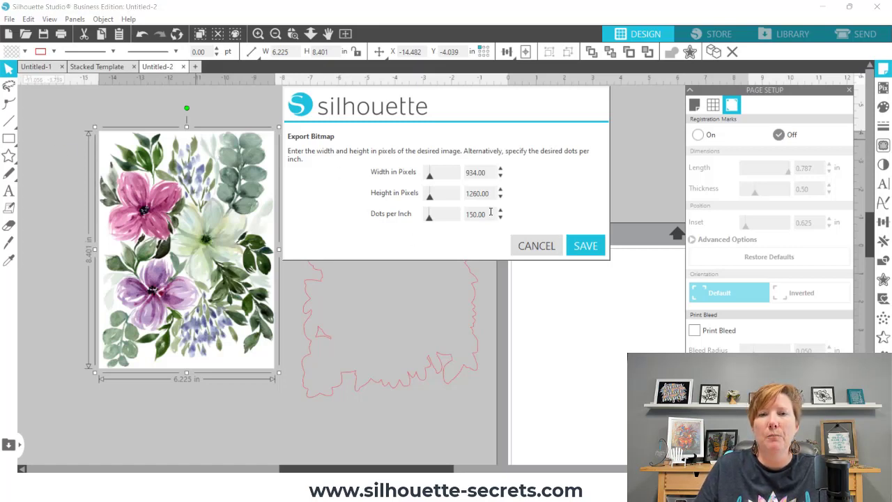
{"action": "left_click_drag", "start_coordinate": [490, 213], "coordinate": [462, 214]}
{"action": "type", "text": "300"}
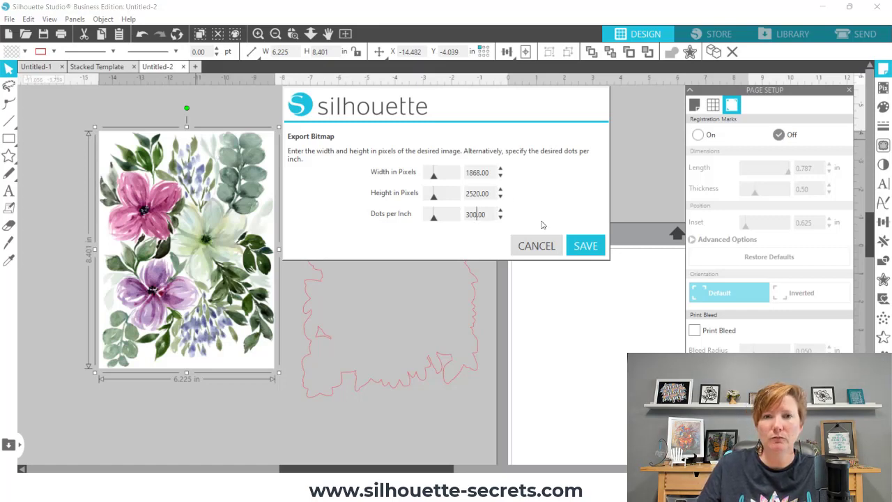
{"action": "left_click", "coordinate": [585, 246]}
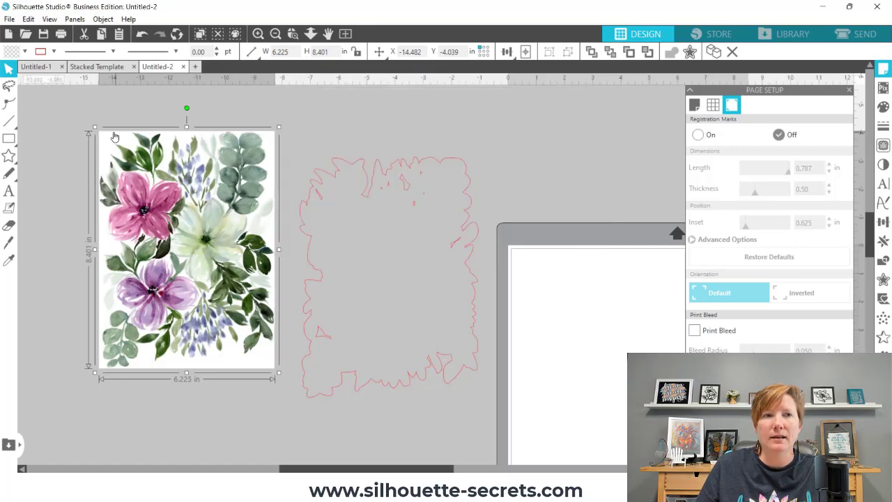
Open the "Flower design" JPG and move its image off the page's left side, to about X -7.47 in, Y -0.04 in
{"action": "left_click", "coordinate": [26, 35]}
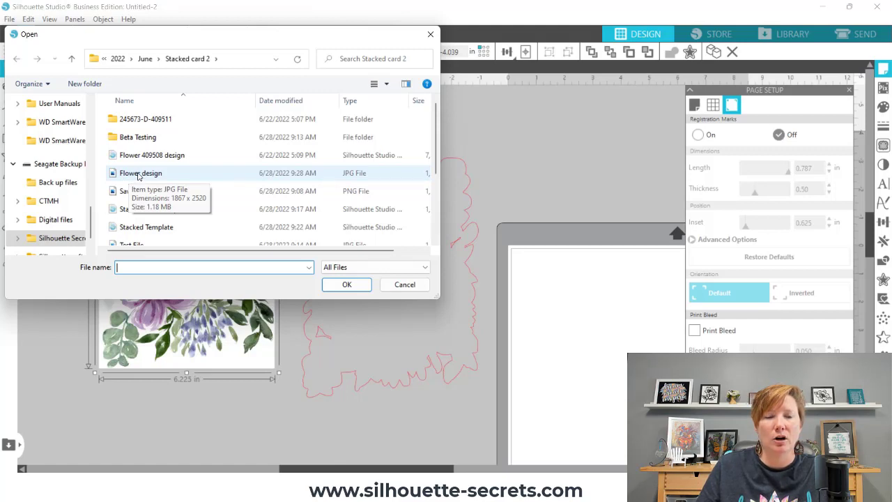
{"action": "double_click", "coordinate": [139, 176]}
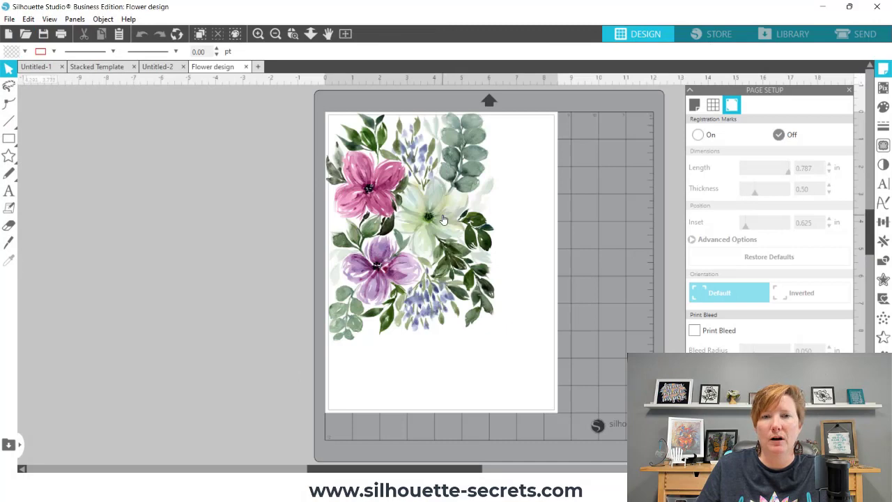
{"action": "left_click", "coordinate": [443, 219]}
{"action": "left_click_drag", "start_coordinate": [443, 219], "coordinate": [217, 195]}
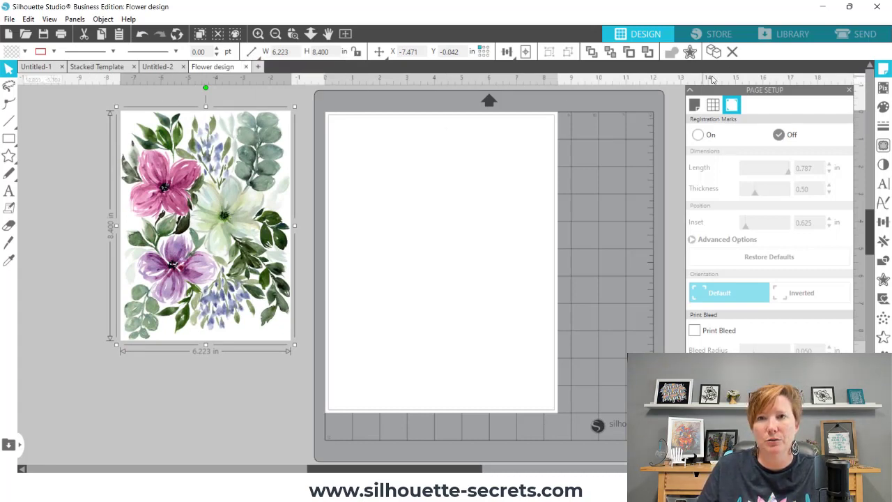
Open the Patterns folder in the library
{"action": "left_click", "coordinate": [787, 35]}
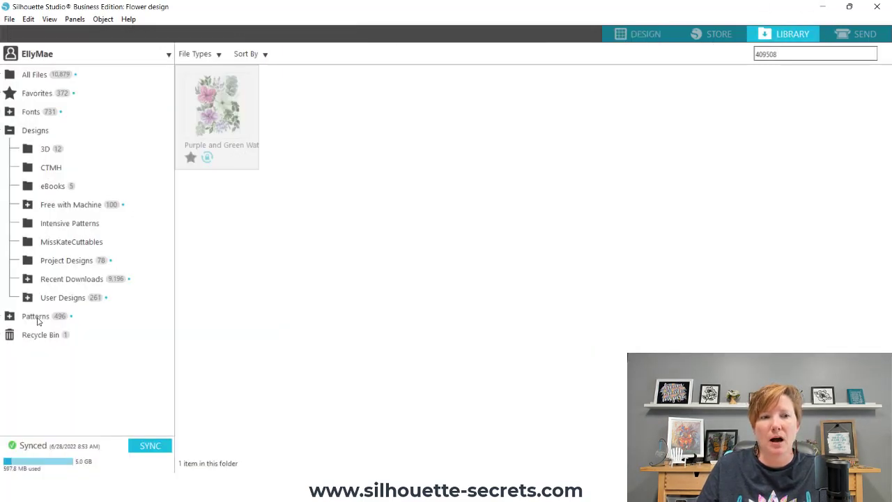
{"action": "left_click", "coordinate": [39, 319]}
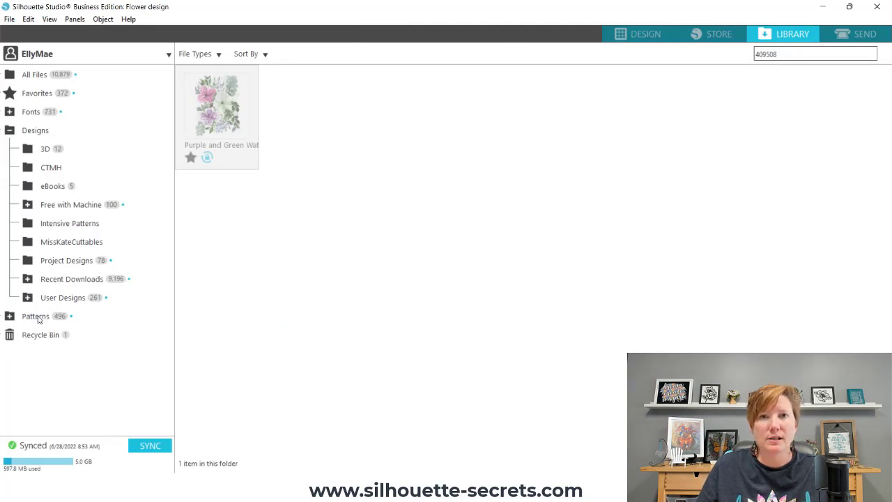
{"action": "left_click", "coordinate": [39, 319]}
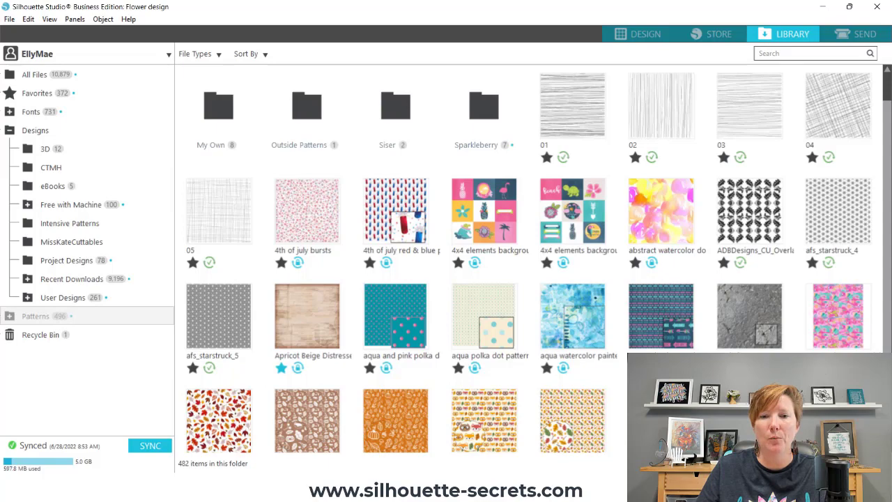
Switch to the Stacked card 2 folder in File Explorer and display its files as large icons
{"action": "mouse_move", "coordinate": [471, 501]}
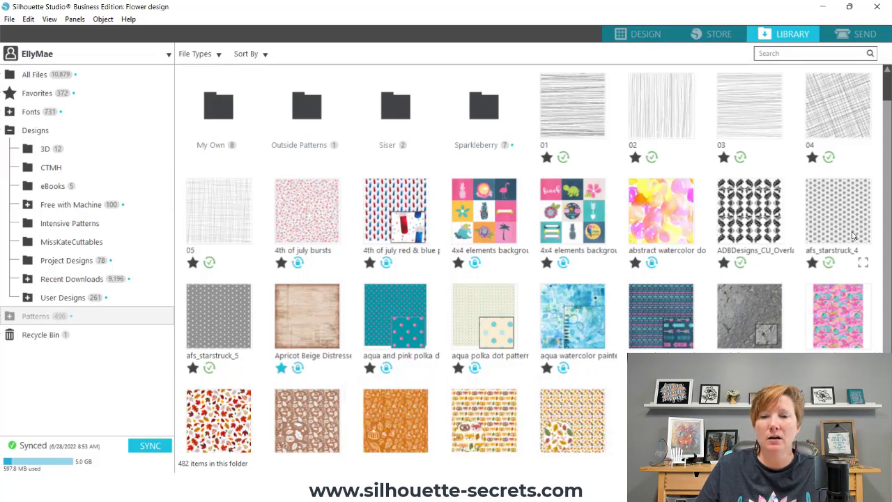
{"action": "mouse_move", "coordinate": [457, 449]}
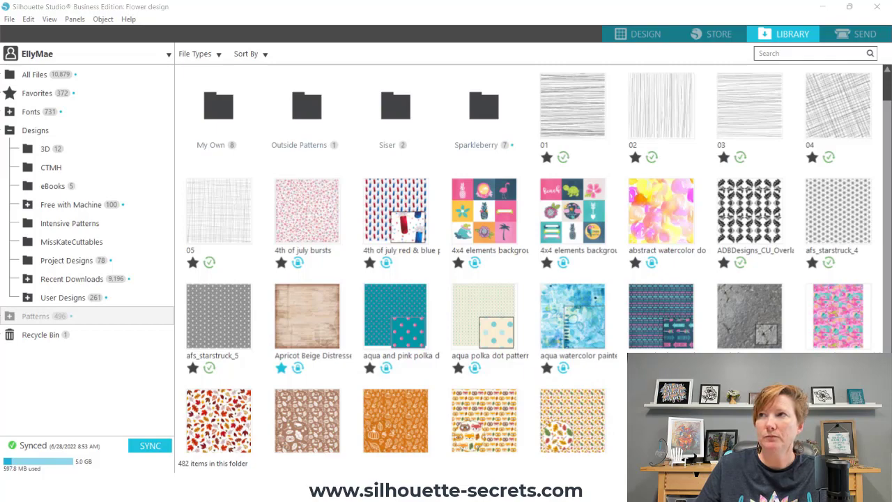
{"action": "key", "text": "alt+Tab"}
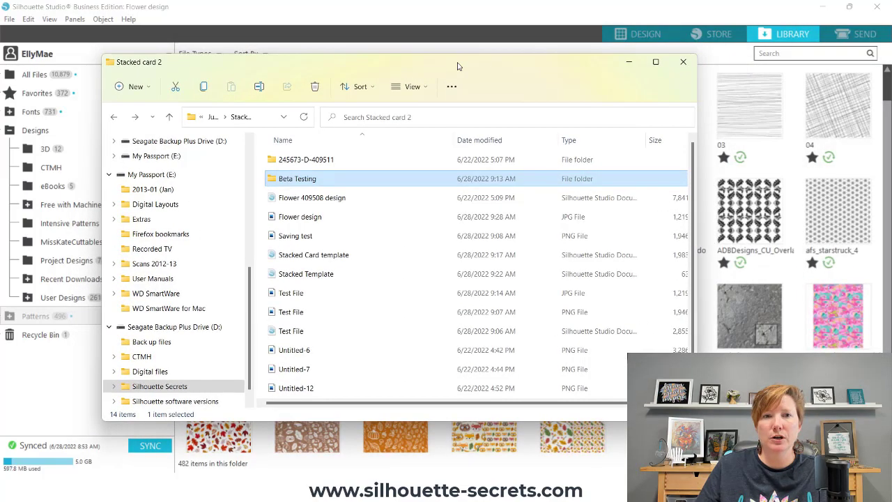
{"action": "scroll", "coordinate": [498, 251], "scroll_direction": "down", "scroll_amount": 1}
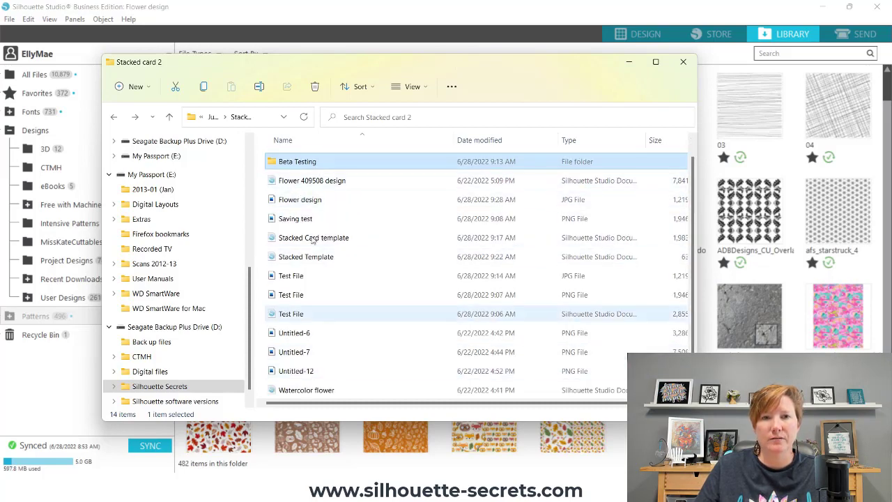
{"action": "left_click", "coordinate": [422, 88]}
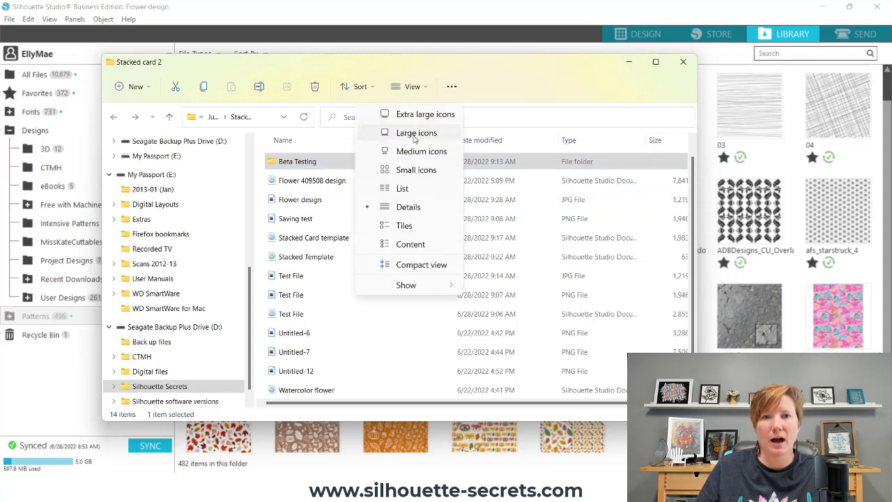
{"action": "left_click", "coordinate": [413, 131]}
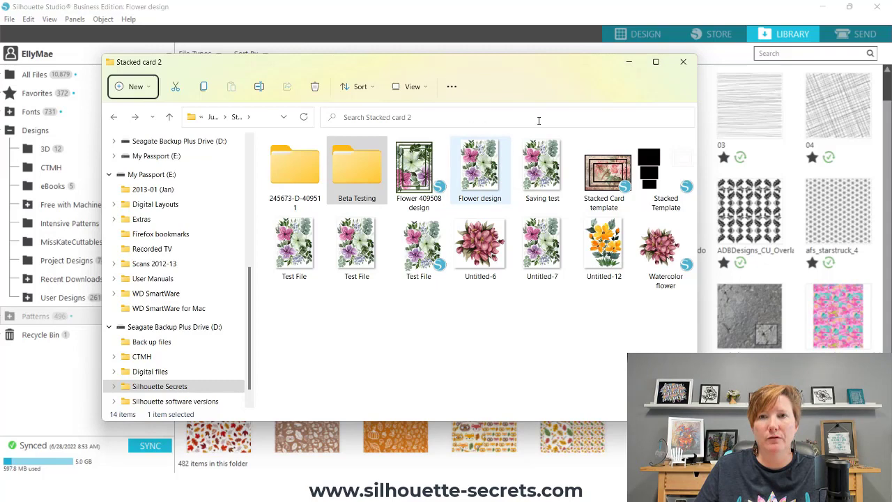
Return to the design area, close the Flower design document without saving, and bring up the Stacked Template document
{"action": "left_click", "coordinate": [636, 34]}
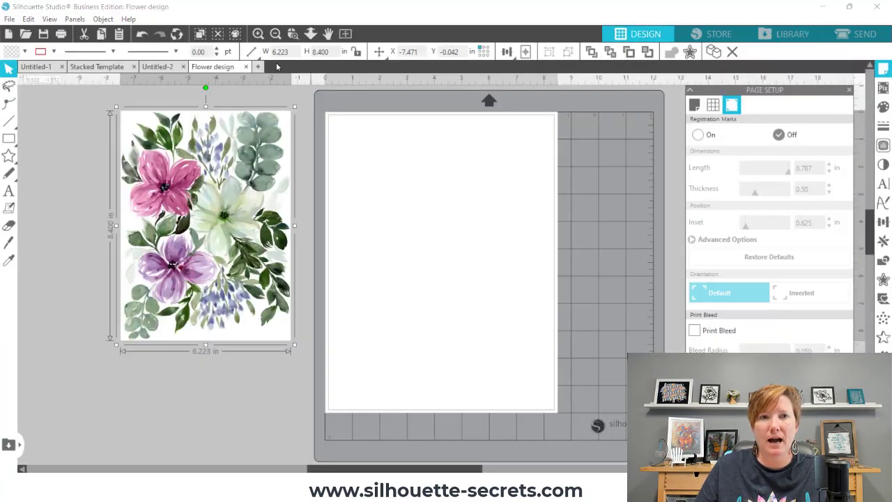
{"action": "left_click", "coordinate": [245, 66]}
{"action": "left_click", "coordinate": [533, 175]}
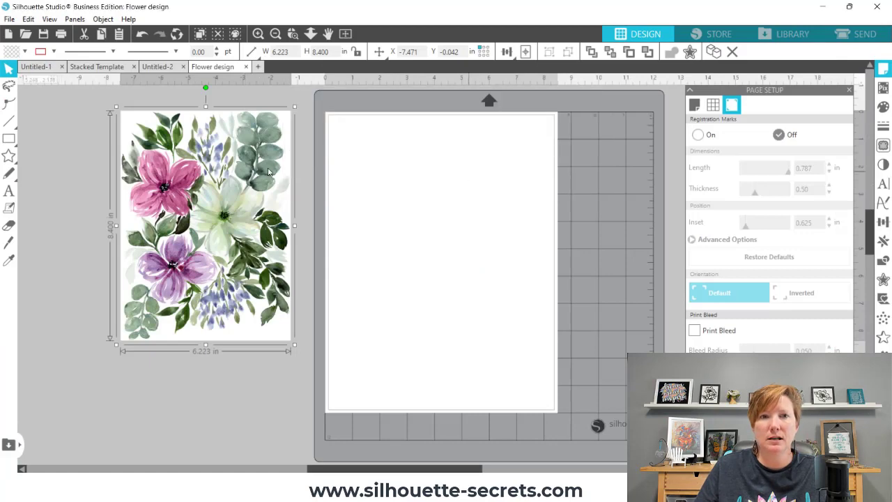
{"action": "left_click", "coordinate": [103, 68]}
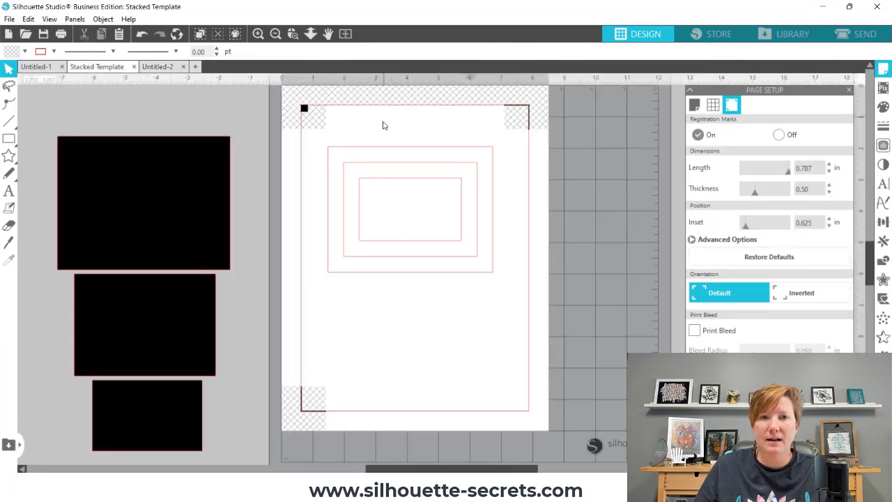
Combine the three nested rectangles on the page into a compound path
{"action": "left_click_drag", "start_coordinate": [309, 140], "coordinate": [479, 288]}
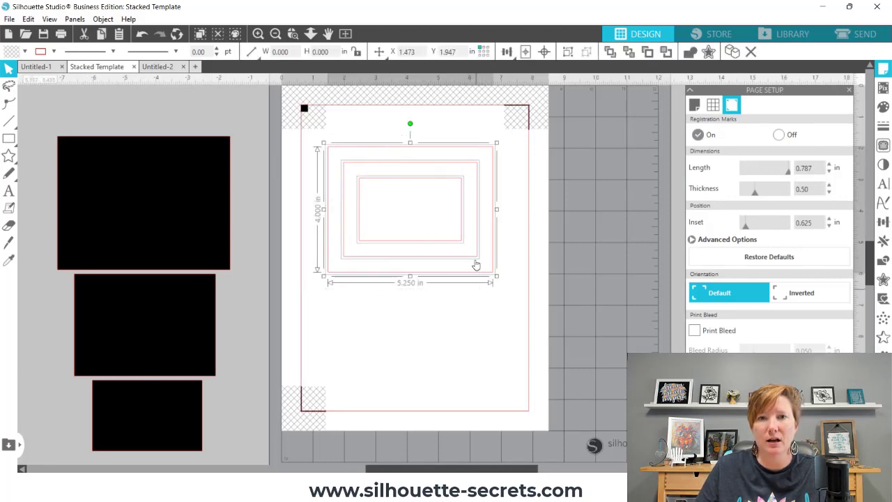
{"action": "right_click", "coordinate": [460, 209]}
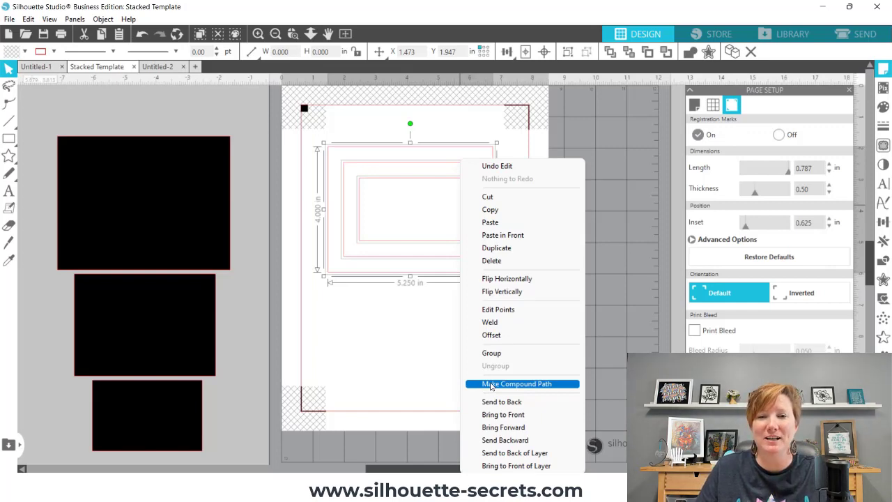
{"action": "left_click", "coordinate": [491, 386]}
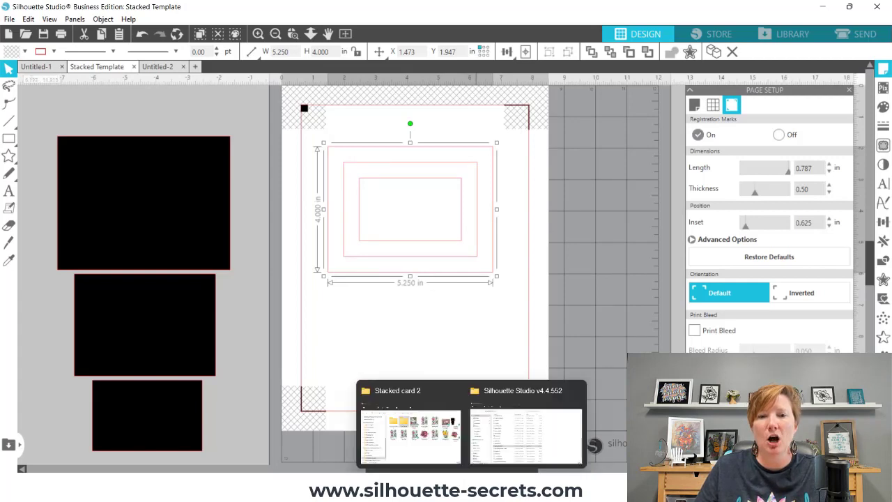
Fill the compound path with the Flower design JPG from the Stacked card 2 folder, then minimize the folder window
{"action": "left_click", "coordinate": [422, 433]}
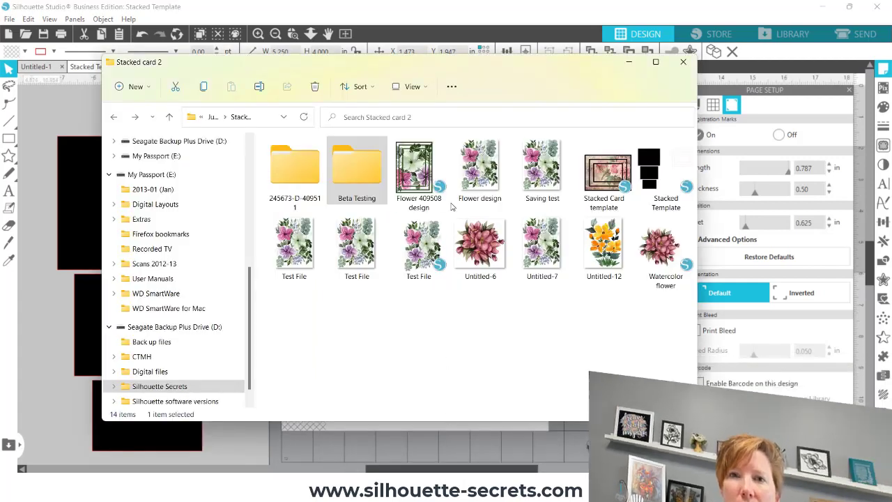
{"action": "left_click_drag", "start_coordinate": [425, 64], "coordinate": [559, 96]}
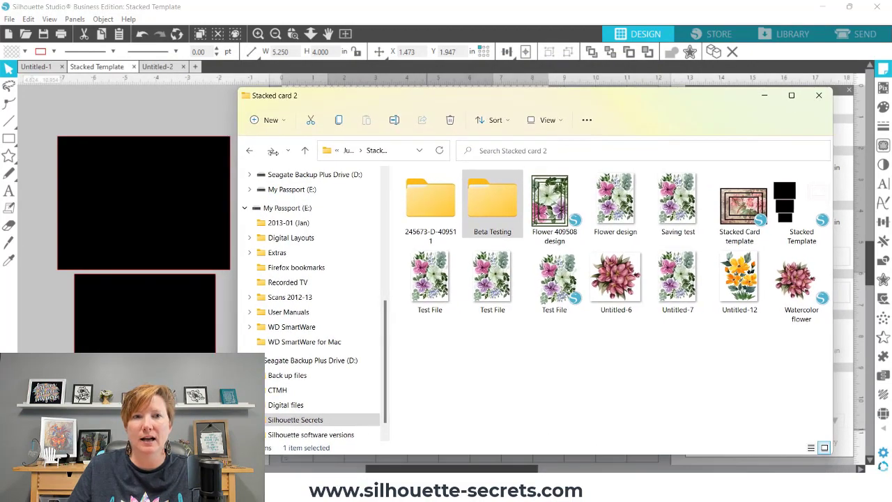
{"action": "left_click_drag", "start_coordinate": [237, 151], "coordinate": [517, 145]}
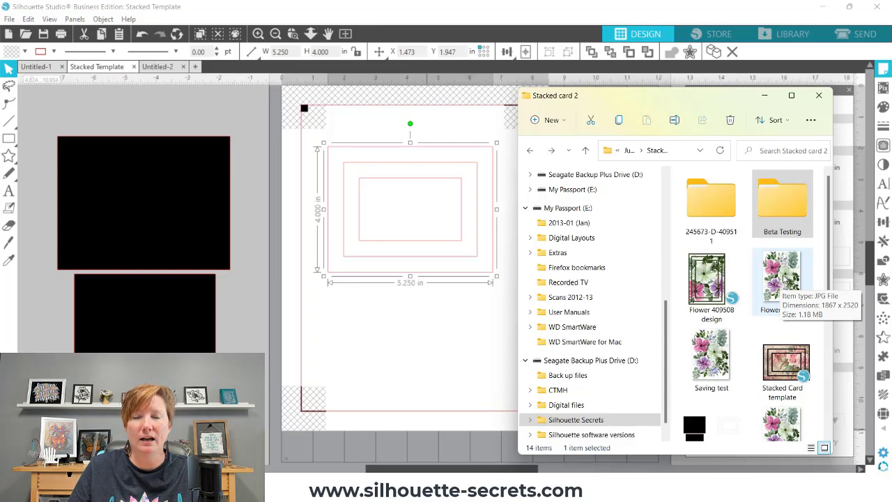
{"action": "left_click_drag", "start_coordinate": [780, 282], "coordinate": [411, 202]}
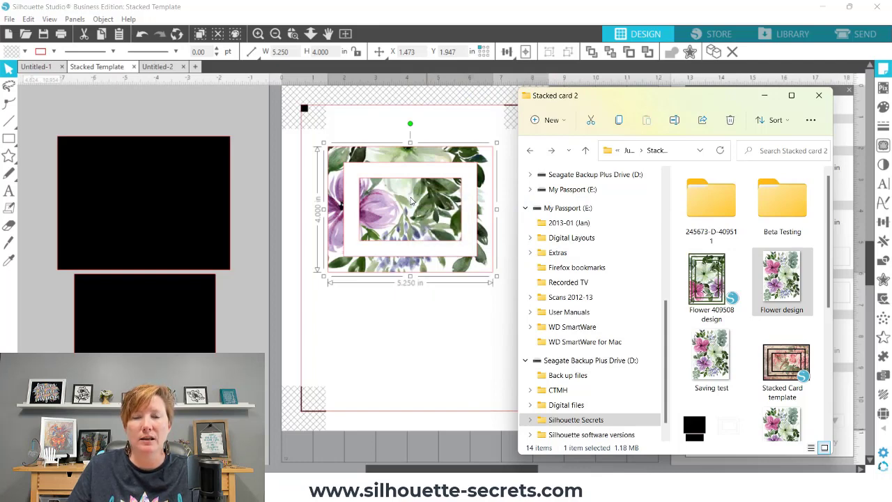
{"action": "left_click", "coordinate": [765, 97]}
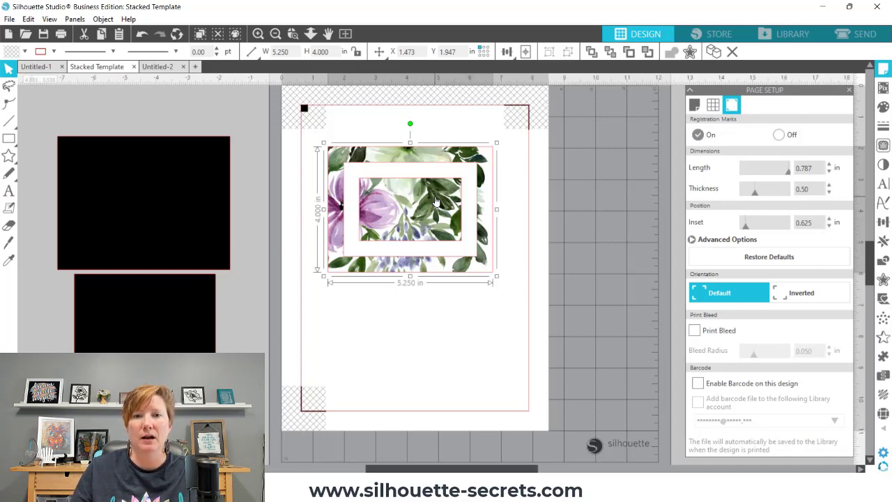
Try to place the Flower design JPG from the folder onto the empty page area below the frames
{"action": "mouse_move", "coordinate": [469, 491]}
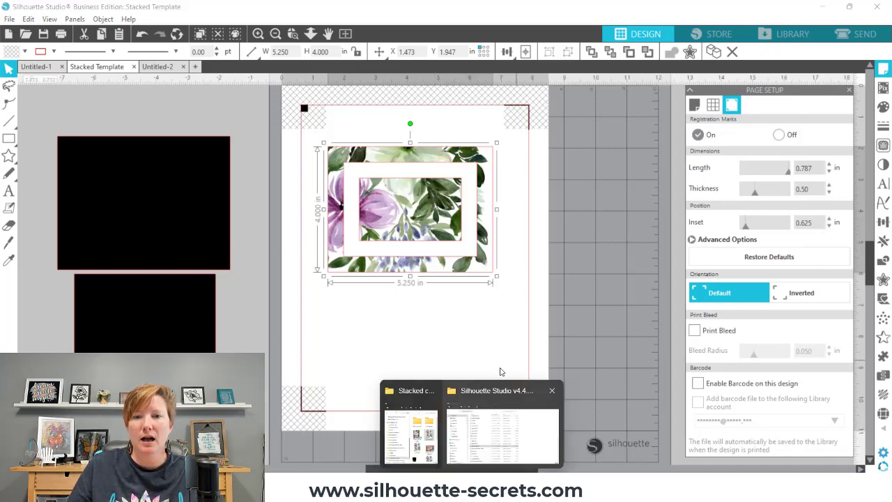
{"action": "left_click", "coordinate": [411, 432]}
{"action": "left_click_drag", "start_coordinate": [781, 279], "coordinate": [413, 397]}
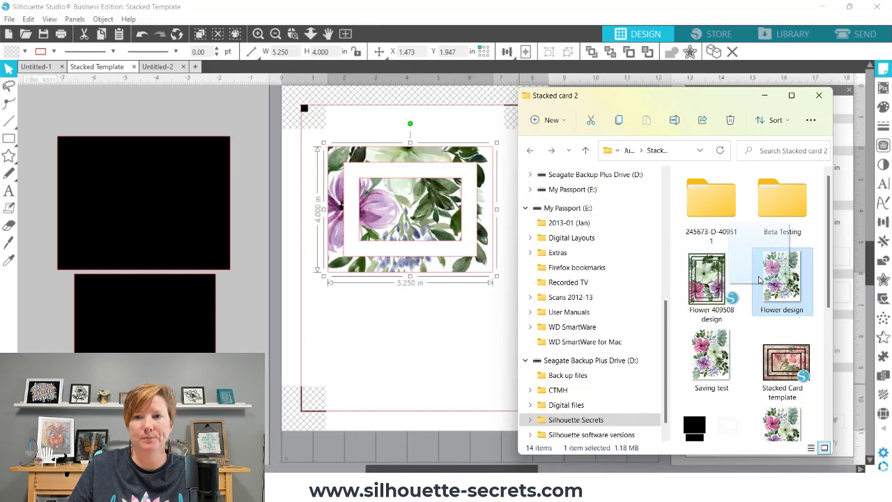
{"action": "left_click", "coordinate": [764, 97]}
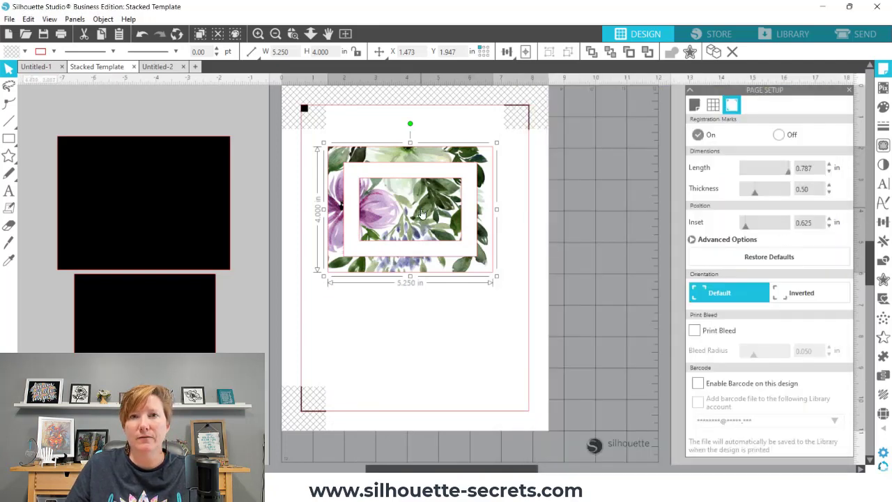
Scale the flower pattern fill to 90% using the advanced pattern options
{"action": "left_click", "coordinate": [884, 108]}
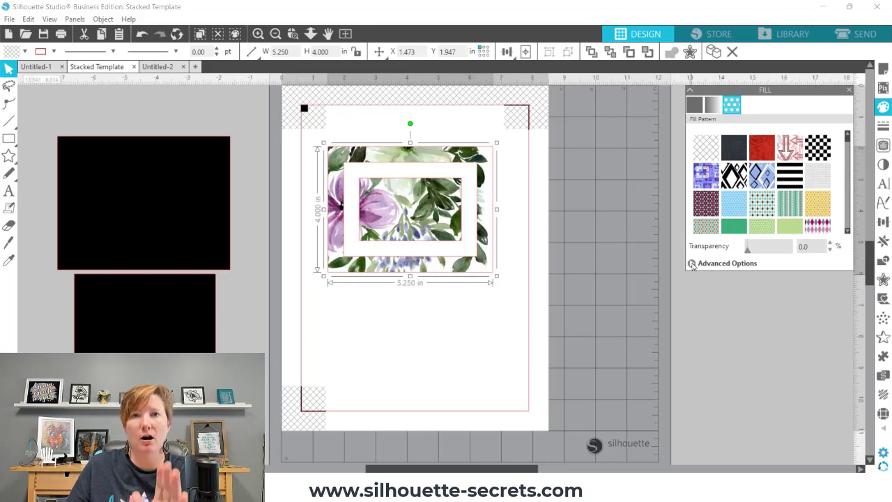
{"action": "left_click", "coordinate": [692, 264]}
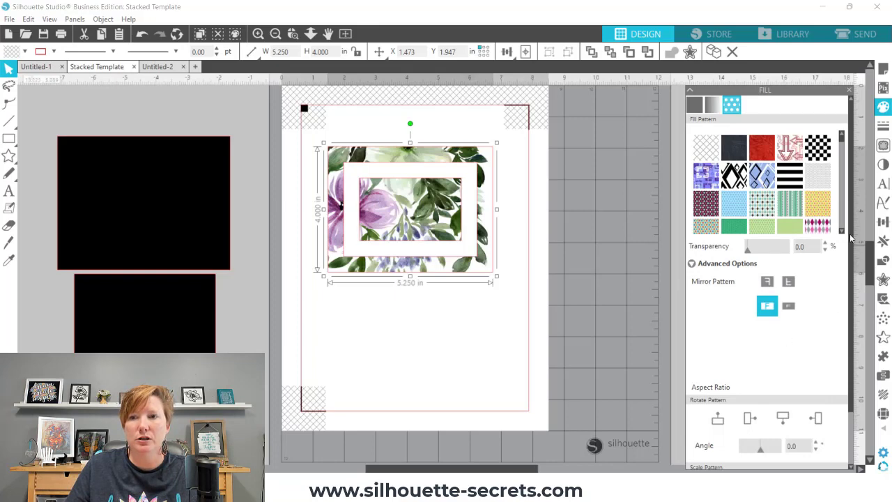
{"action": "scroll", "coordinate": [852, 234], "scroll_direction": "down", "scroll_amount": 3}
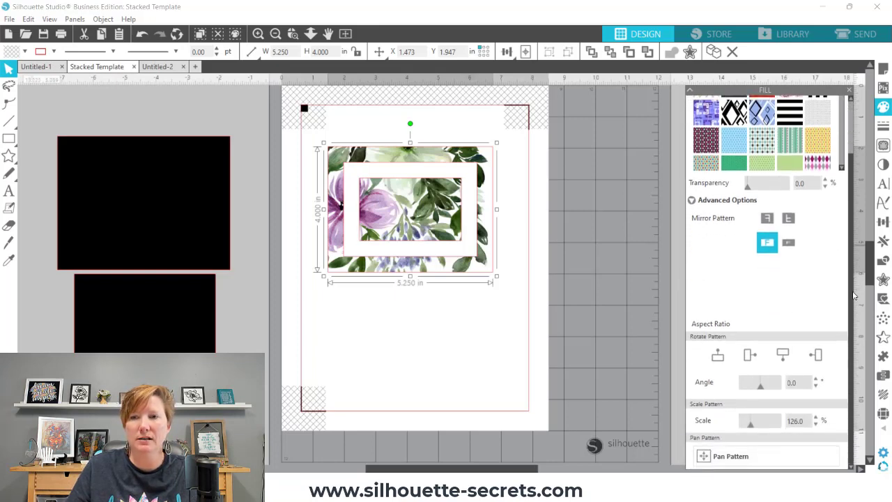
{"action": "left_click", "coordinate": [766, 218]}
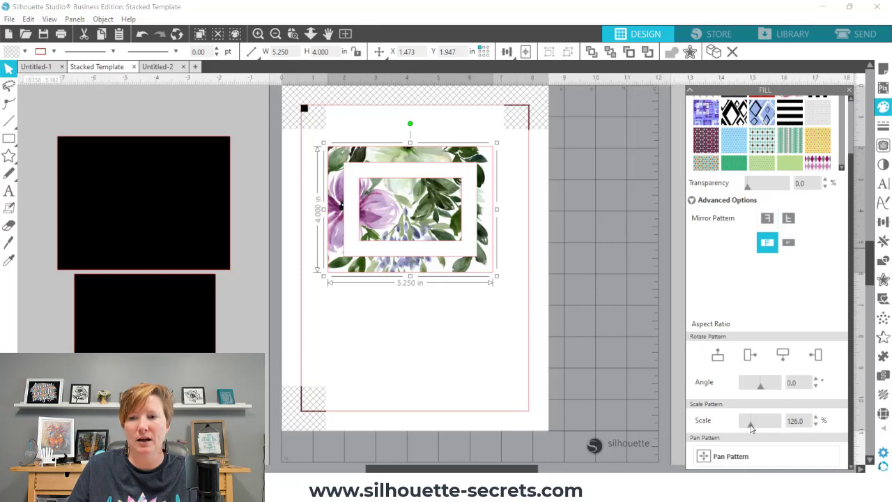
{"action": "left_click_drag", "start_coordinate": [750, 427], "coordinate": [747, 427]}
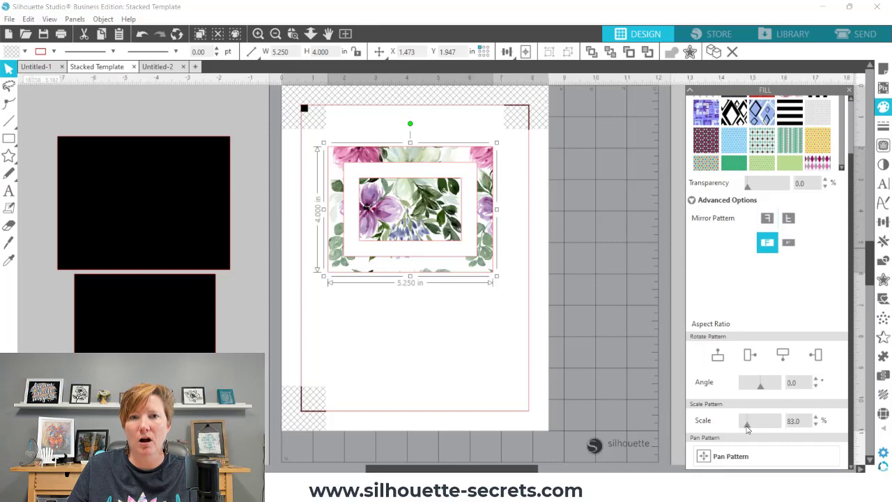
{"action": "left_click_drag", "start_coordinate": [747, 428], "coordinate": [747, 428]}
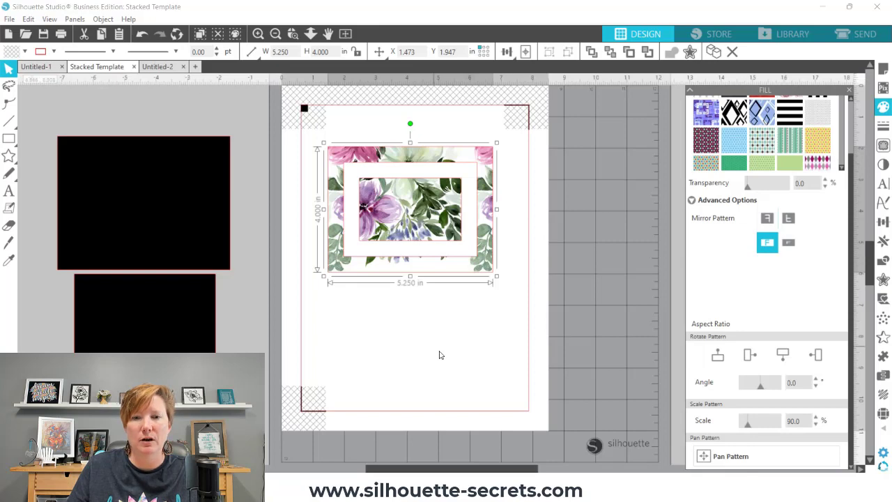
Open the Flower design JPG from the Stacked card 2 folder for reference and return to the Stacked Template document
{"action": "left_click", "coordinate": [28, 35]}
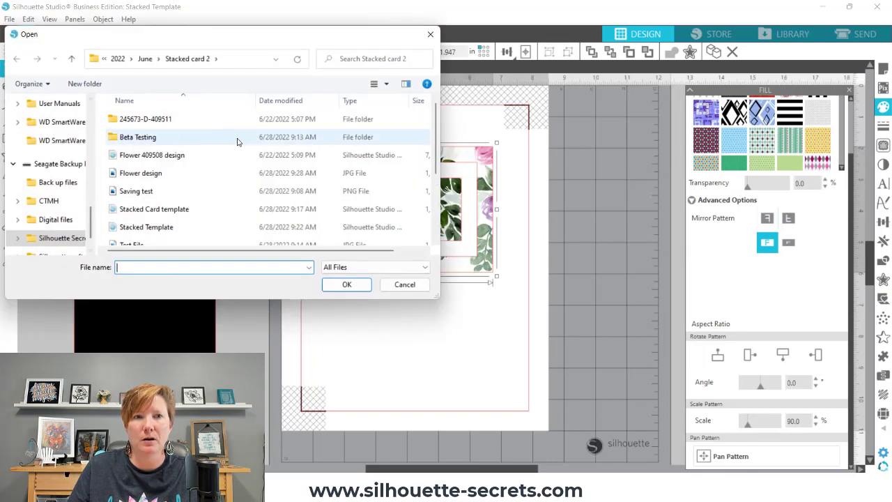
{"action": "double_click", "coordinate": [135, 173]}
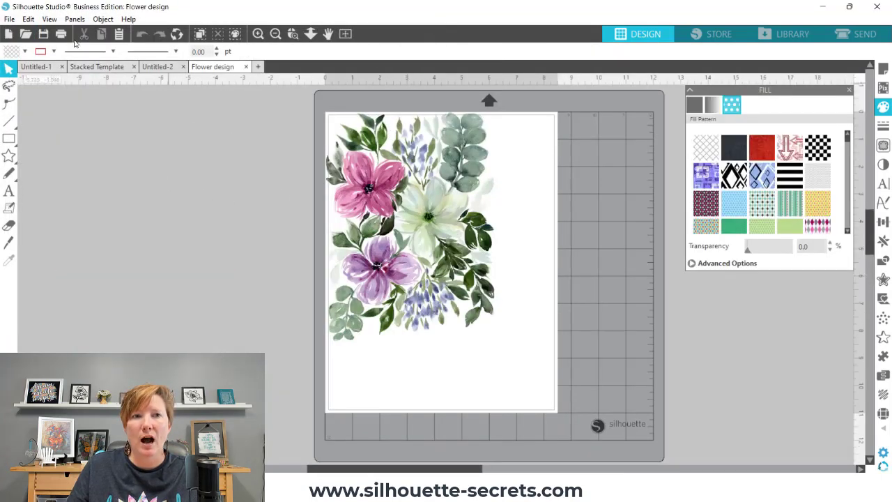
{"action": "left_click", "coordinate": [112, 67]}
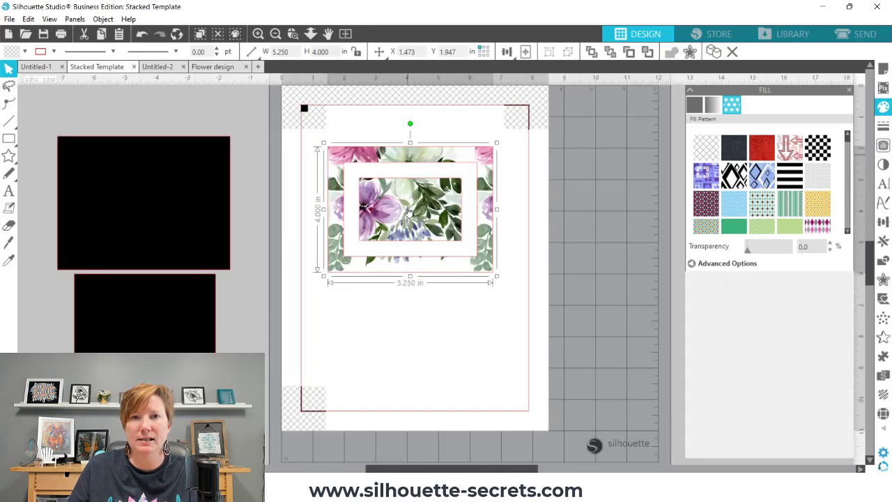
Rotate the flower pattern fill to a 90 degree angle and pan it slightly down and left inside the frames
{"action": "left_click", "coordinate": [691, 262]}
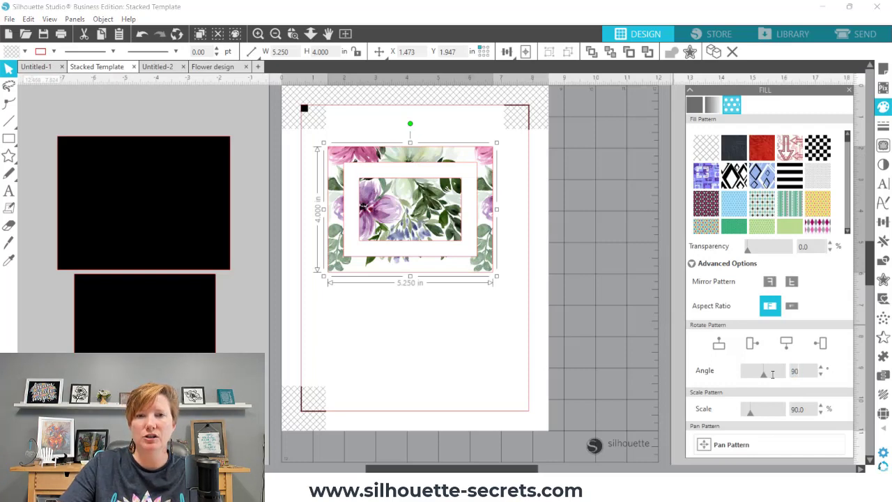
{"action": "left_click_drag", "start_coordinate": [763, 373], "coordinate": [773, 375]}
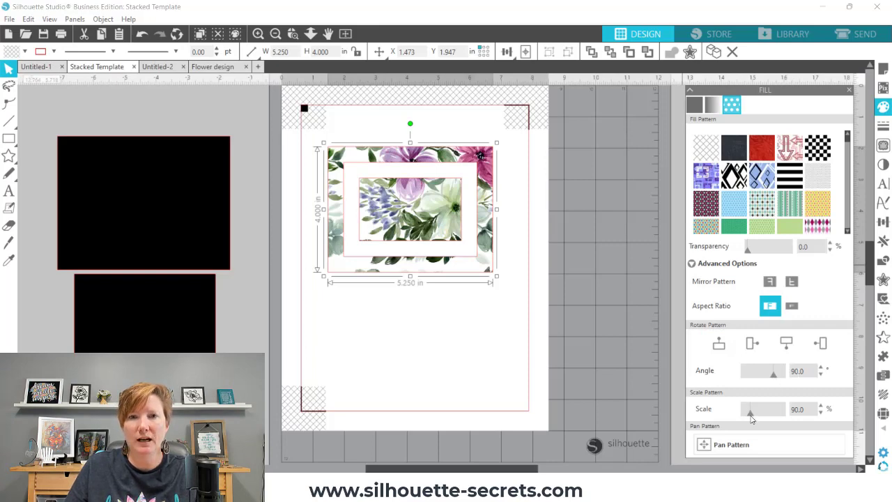
{"action": "left_click_drag", "start_coordinate": [750, 416], "coordinate": [750, 417]}
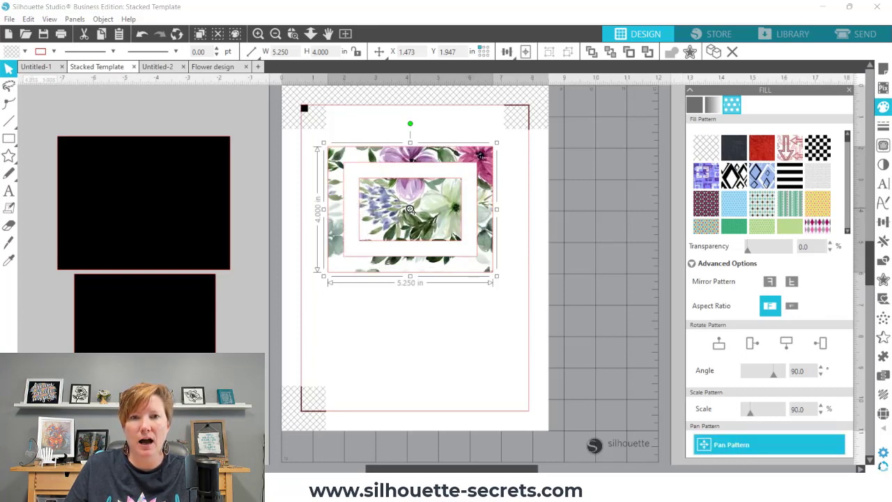
{"action": "left_click_drag", "start_coordinate": [410, 209], "coordinate": [388, 220]}
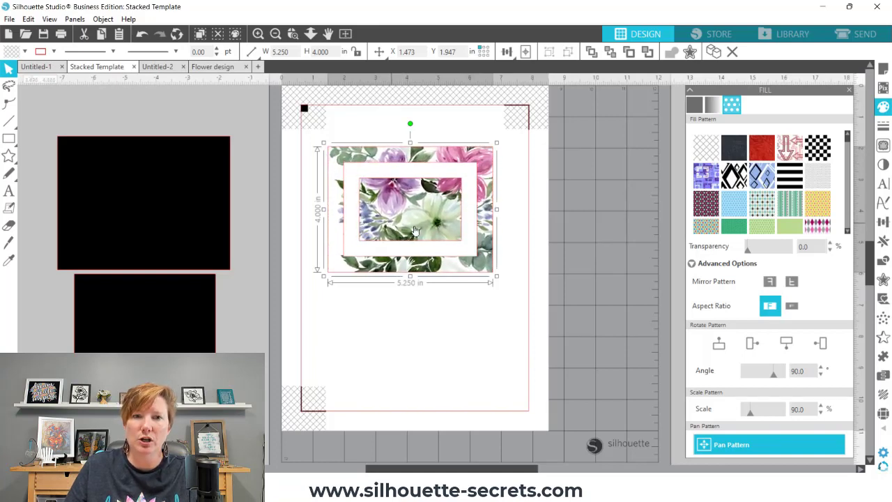
Change the flower pattern's rotation angle to -90 degrees
{"action": "left_click", "coordinate": [808, 373]}
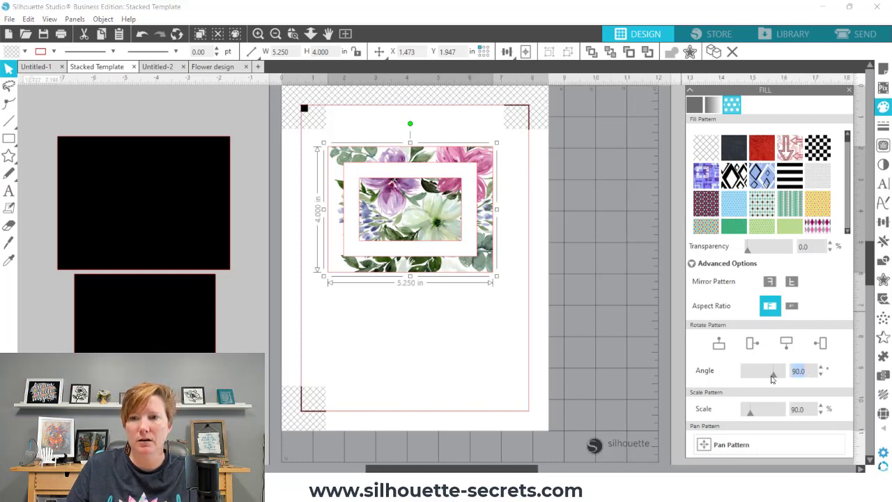
{"action": "left_click_drag", "start_coordinate": [772, 378], "coordinate": [753, 378]}
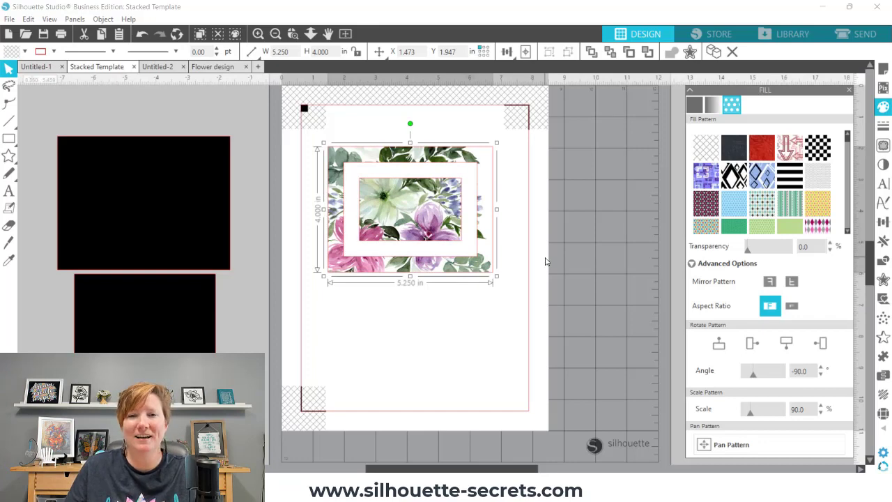
Set the flower pattern's rotation angle to 0 degrees and its scale to 104%
{"action": "mouse_move", "coordinate": [759, 379]}
{"action": "left_mouse_down"}
{"action": "mouse_move", "coordinate": [754, 375]}
{"action": "mouse_move", "coordinate": [763, 377]}
{"action": "left_mouse_up"}
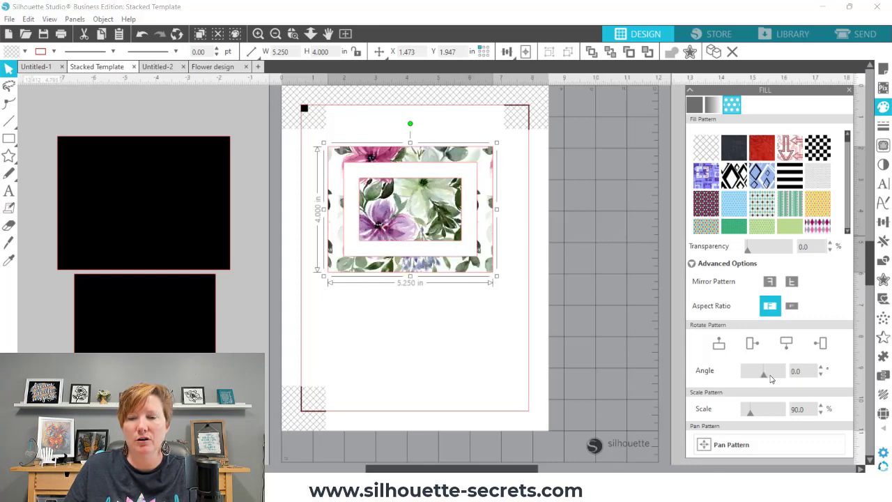
{"action": "left_click_drag", "start_coordinate": [750, 415], "coordinate": [751, 416]}
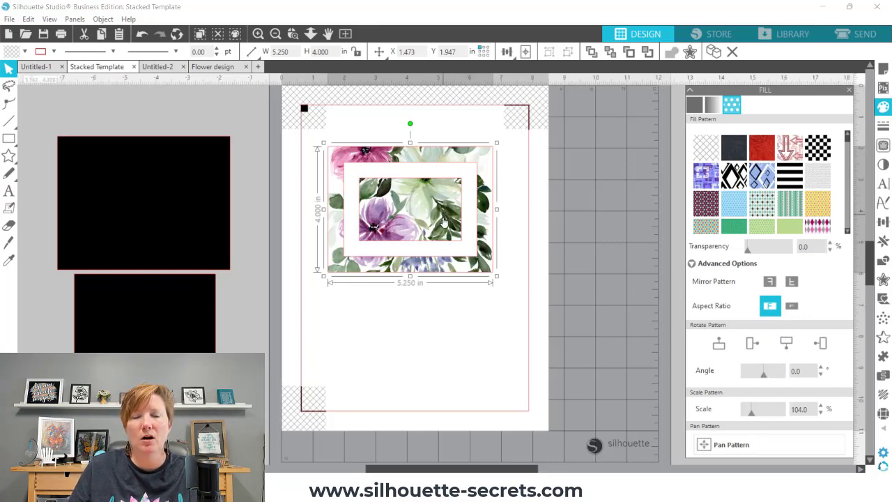
Release the compound path of the flower frames and pull the resulting flower rectangles apart on the page
{"action": "right_click", "coordinate": [427, 198]}
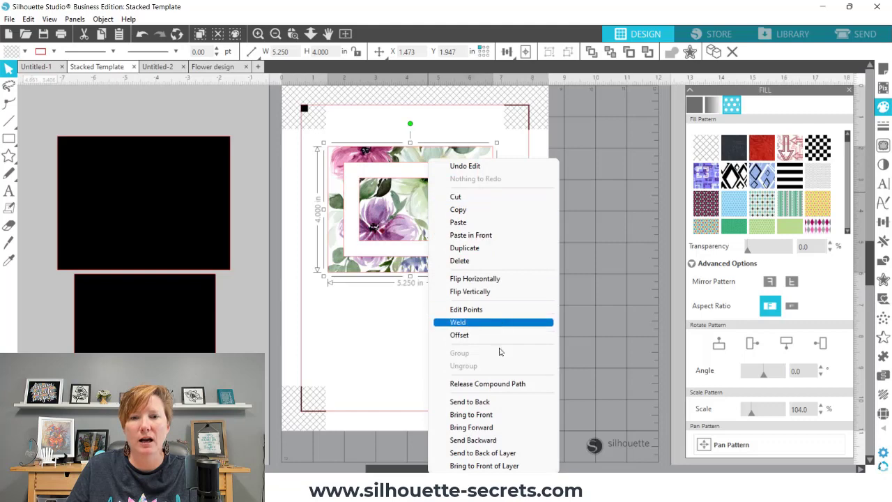
{"action": "left_click", "coordinate": [502, 383]}
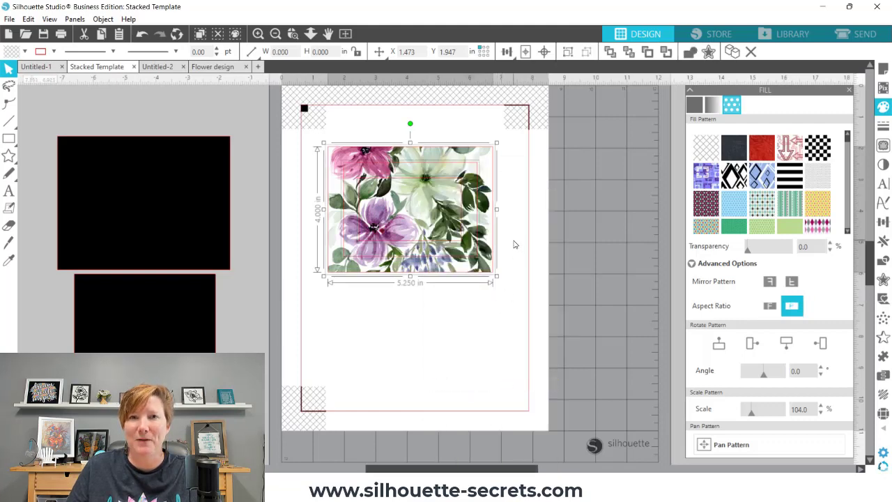
{"action": "left_click_drag", "start_coordinate": [423, 220], "coordinate": [445, 326]}
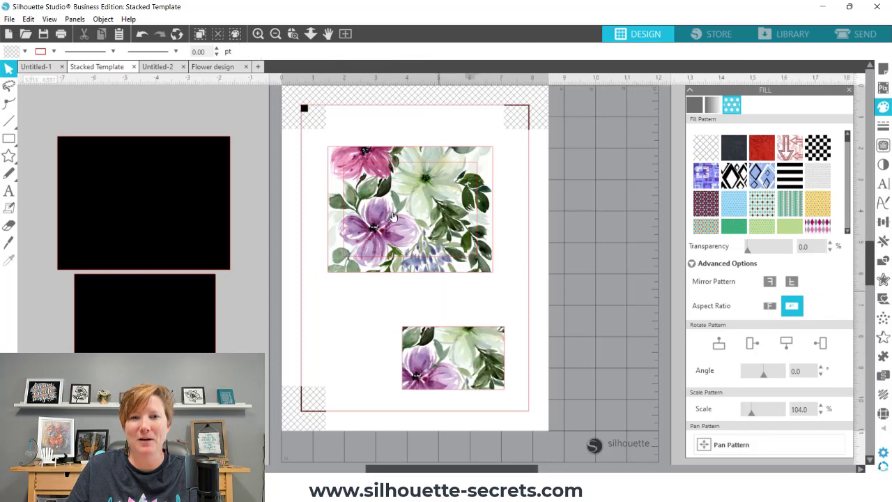
{"action": "left_click_drag", "start_coordinate": [393, 216], "coordinate": [390, 355]}
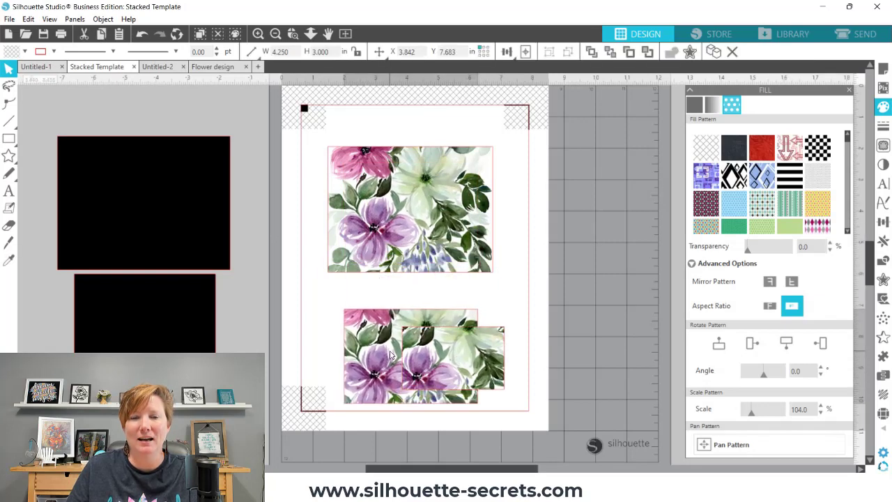
{"action": "mouse_move", "coordinate": [391, 227]}
{"action": "left_mouse_down"}
{"action": "mouse_move", "coordinate": [376, 256]}
{"action": "mouse_move", "coordinate": [379, 224]}
{"action": "left_mouse_up"}
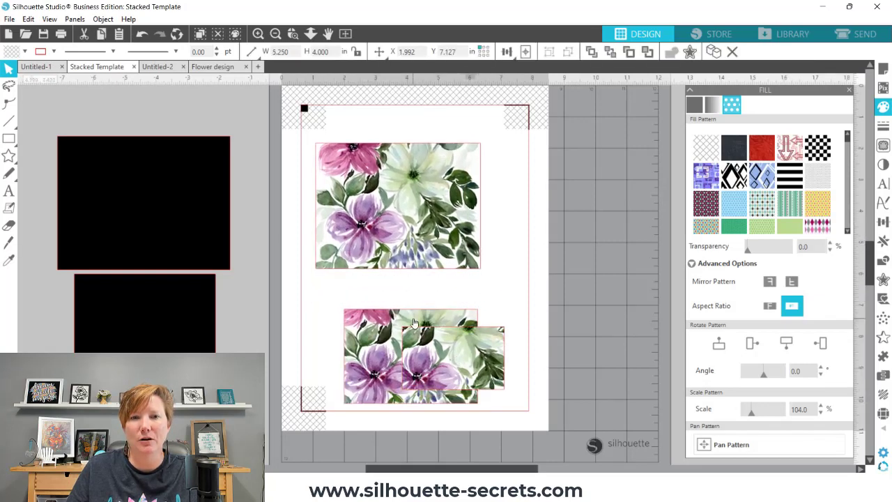
Center the three flower rectangles on one another and shift the smallest one partly out of the stack
{"action": "left_click_drag", "start_coordinate": [302, 204], "coordinate": [474, 416]}
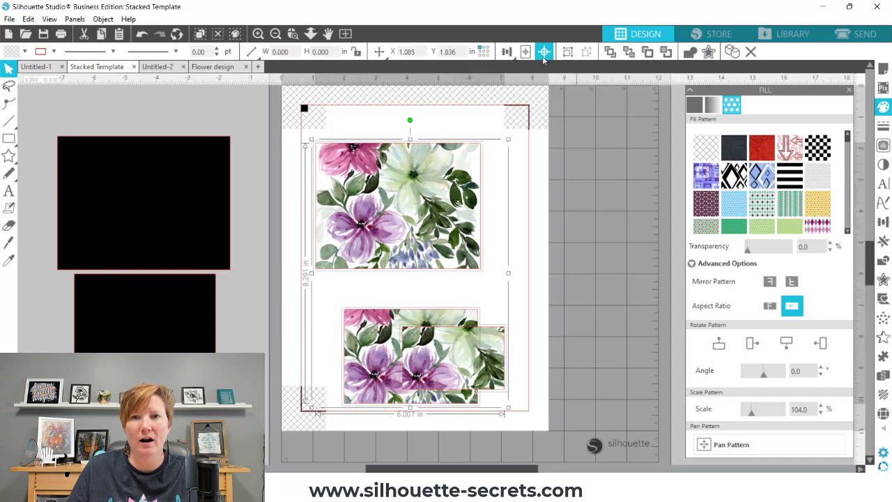
{"action": "left_click", "coordinate": [544, 53]}
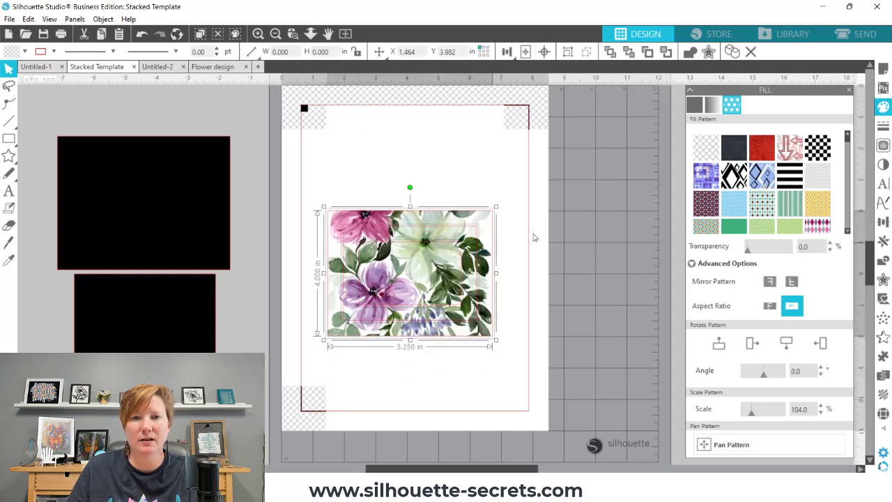
{"action": "left_click", "coordinate": [533, 237]}
{"action": "left_click_drag", "start_coordinate": [418, 272], "coordinate": [479, 288]}
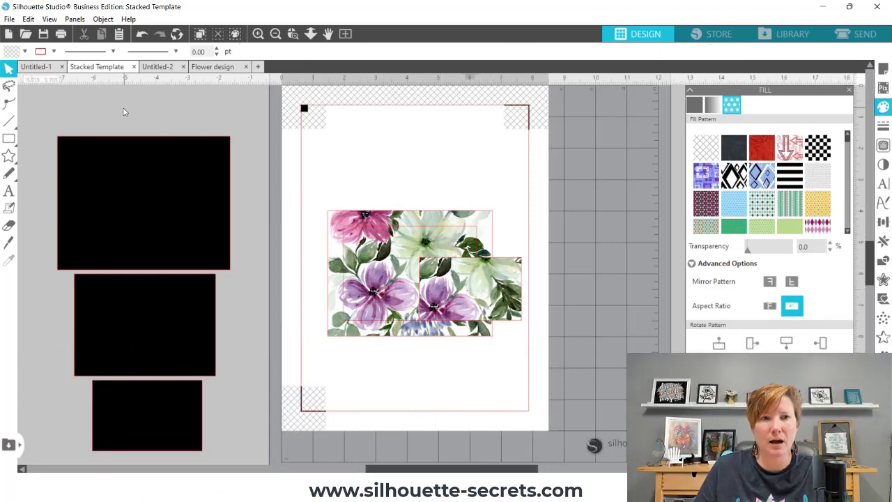
Fill the three black rectangles beside the page with a dark green sampled from a leaf in the flower pattern
{"action": "left_click_drag", "start_coordinate": [123, 109], "coordinate": [222, 416]}
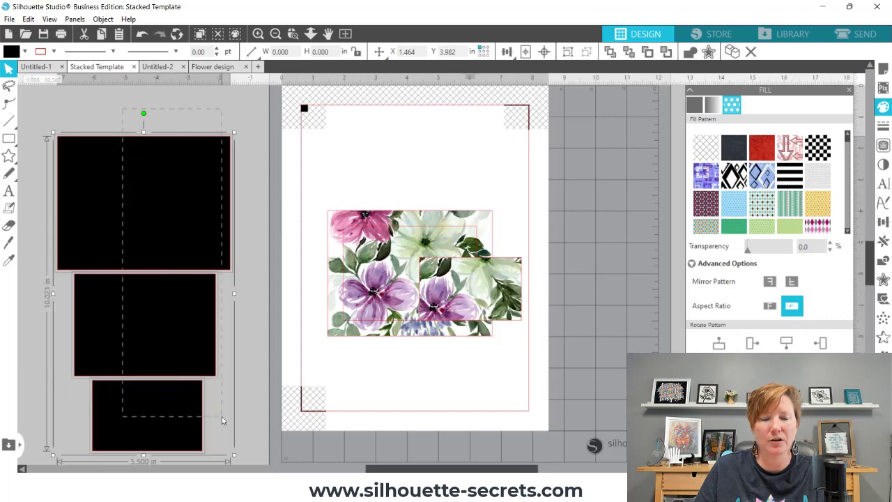
{"action": "left_click", "coordinate": [25, 52]}
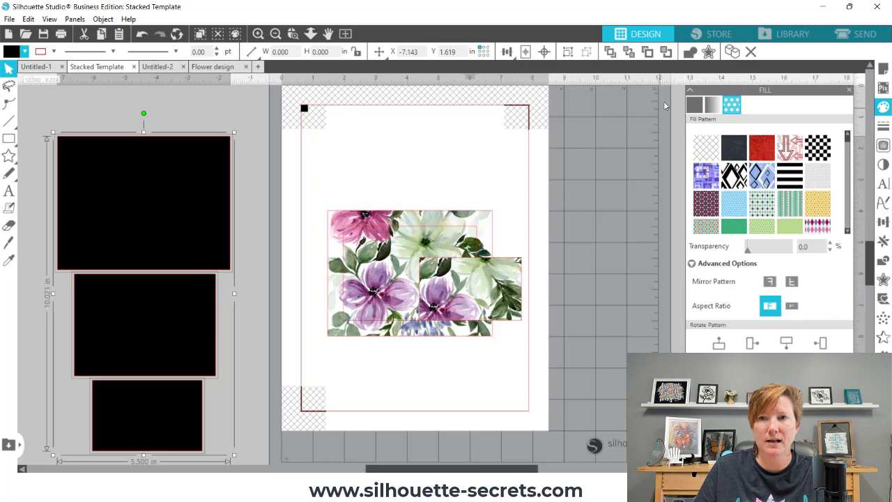
{"action": "left_click", "coordinate": [695, 107]}
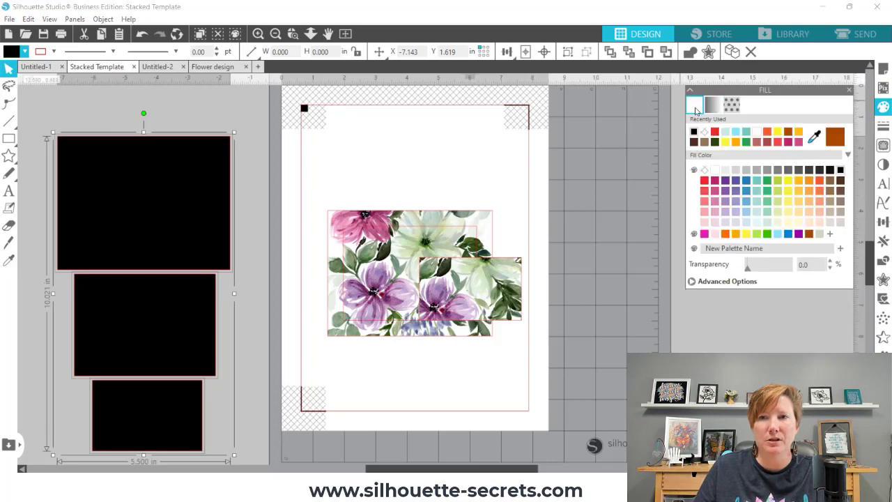
{"action": "left_click", "coordinate": [814, 138]}
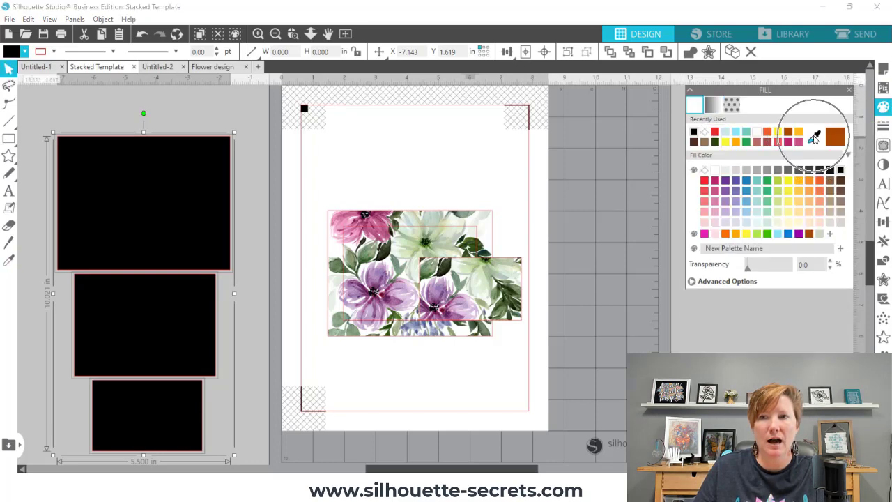
{"action": "left_click", "coordinate": [477, 241]}
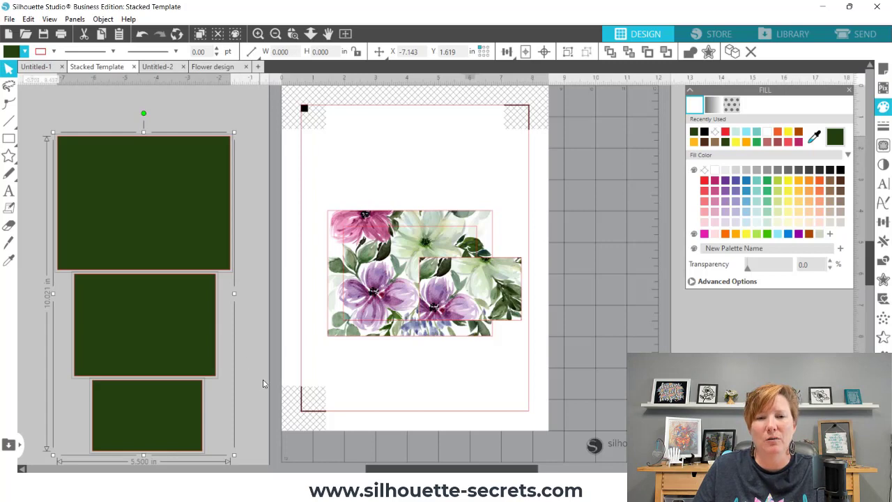
Center and group the smallest flower rectangle with the smallest green rectangle, and place the pair near the page's lower right corner
{"action": "left_click_drag", "start_coordinate": [869, 257], "coordinate": [869, 262]}
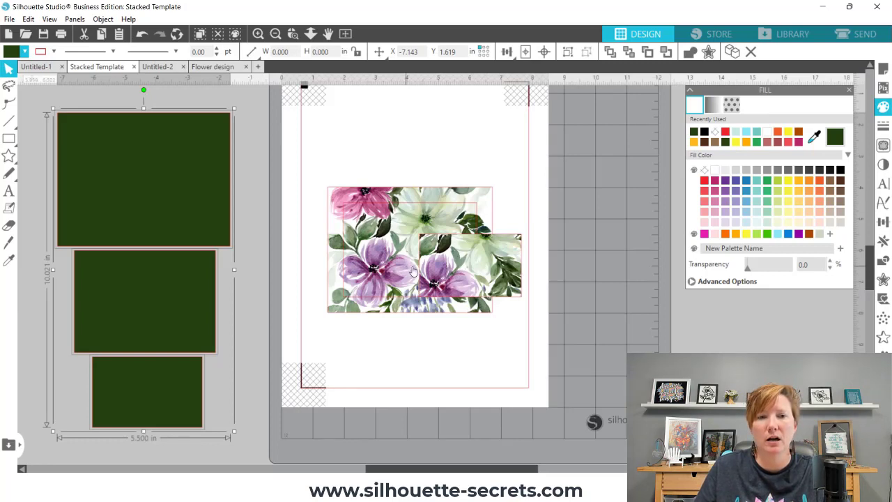
{"action": "left_click_drag", "start_coordinate": [466, 261], "coordinate": [420, 329]}
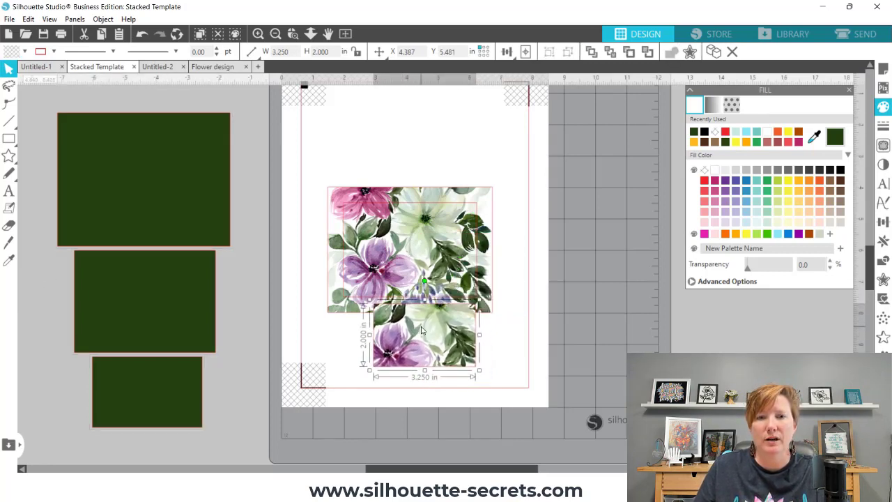
{"action": "left_click", "coordinate": [169, 380], "text": "shift"}
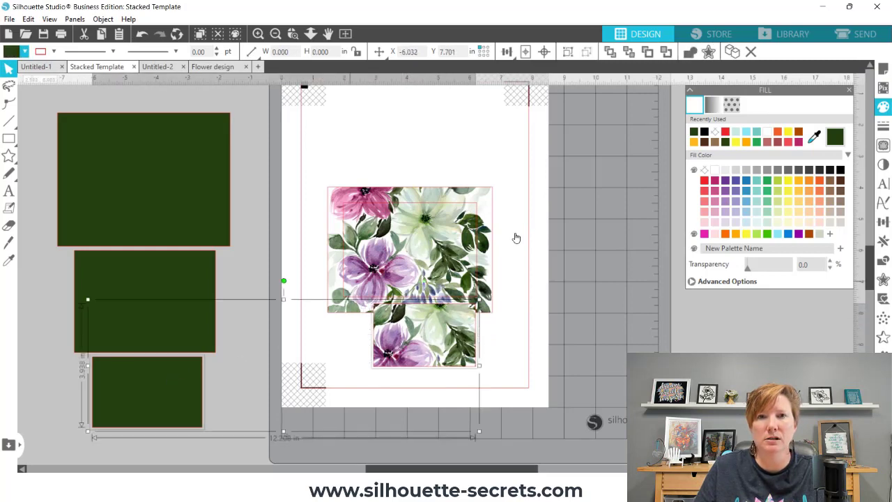
{"action": "left_click", "coordinate": [544, 53]}
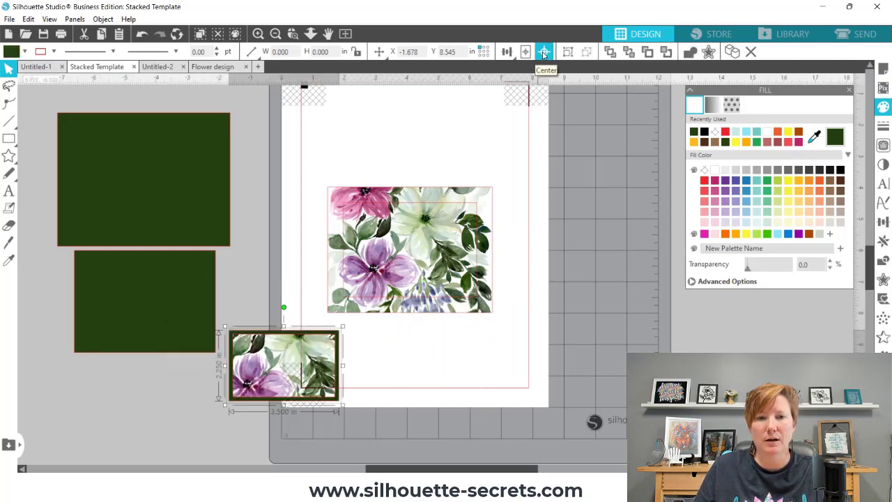
{"action": "right_click", "coordinate": [303, 338]}
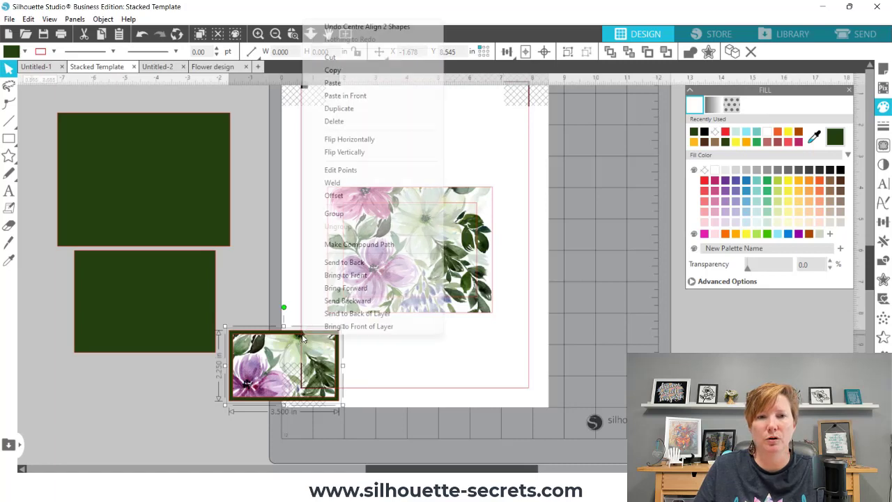
{"action": "left_click", "coordinate": [341, 214]}
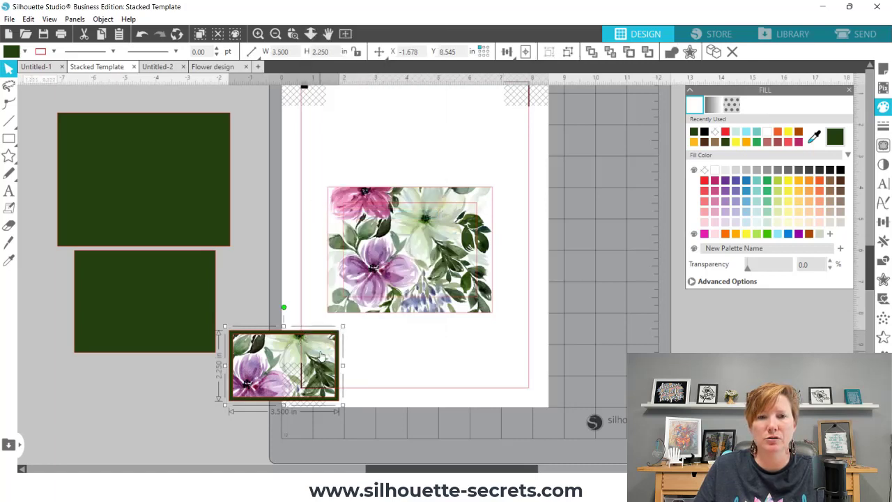
{"action": "left_click_drag", "start_coordinate": [321, 355], "coordinate": [506, 352]}
Center and group the medium flower rectangle with the medium green rectangle, and place the pair on the page
{"action": "left_click", "coordinate": [406, 225]}
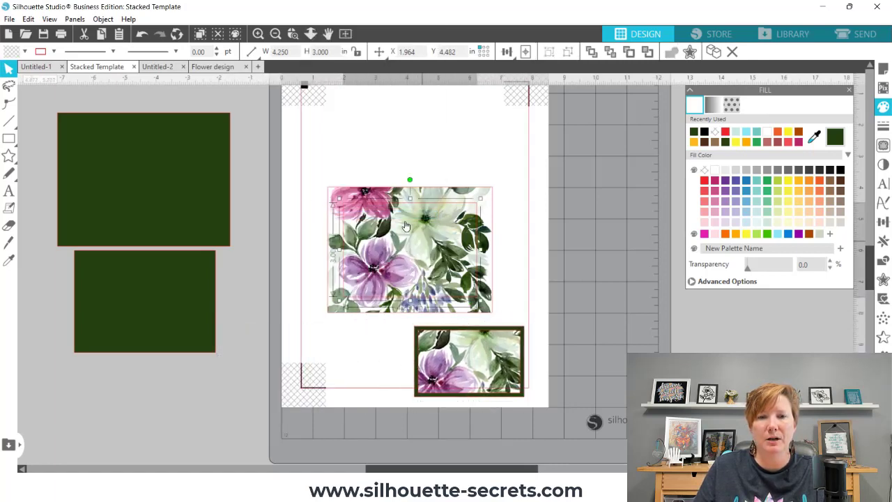
{"action": "left_click", "coordinate": [185, 274], "text": "shift"}
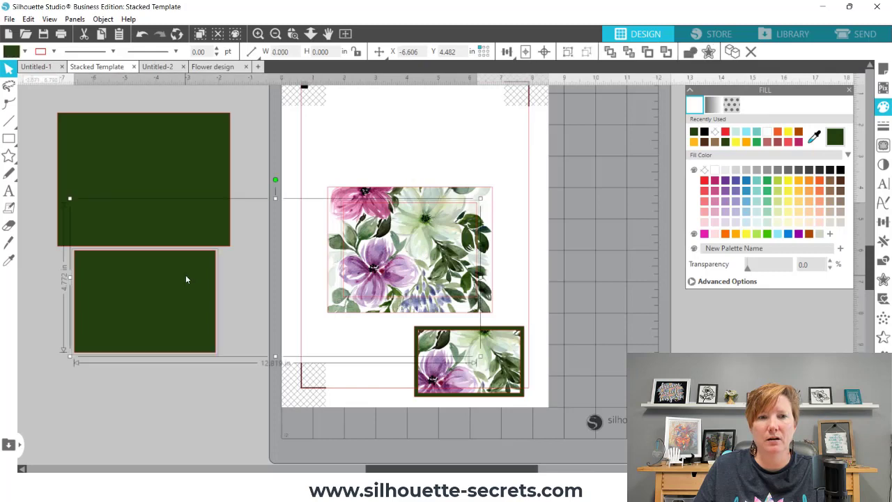
{"action": "left_click", "coordinate": [544, 52]}
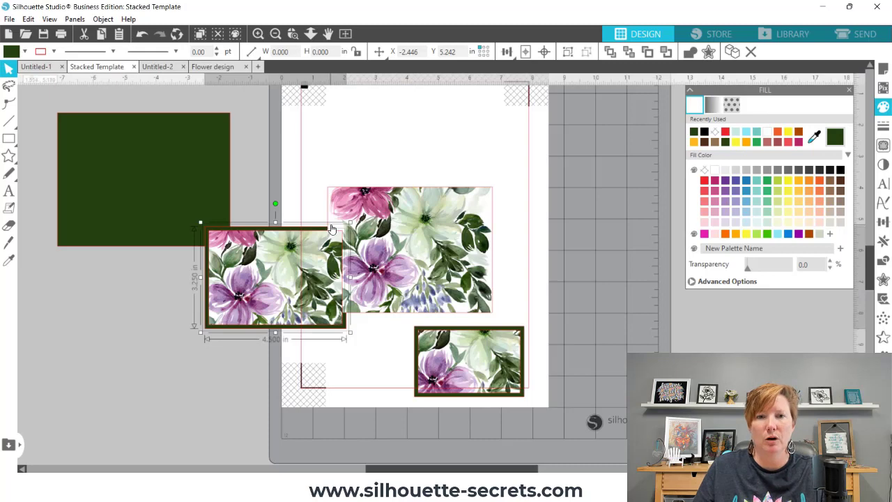
{"action": "right_click", "coordinate": [266, 255]}
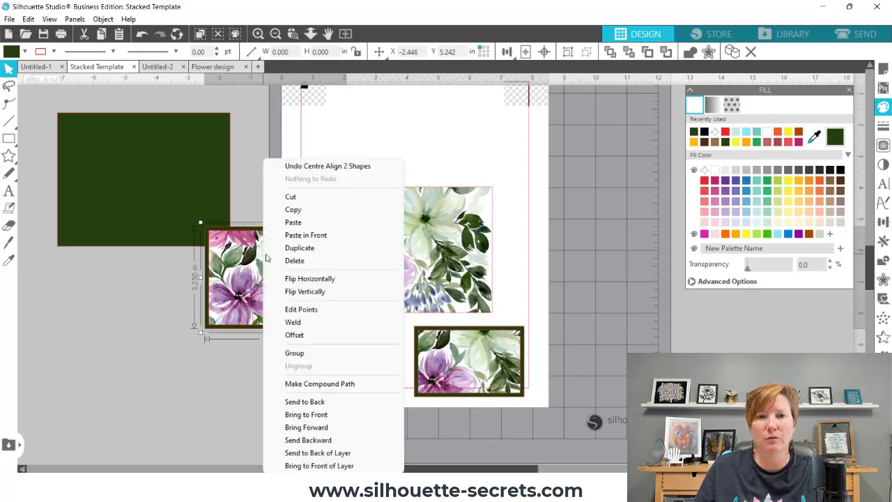
{"action": "left_click", "coordinate": [312, 356]}
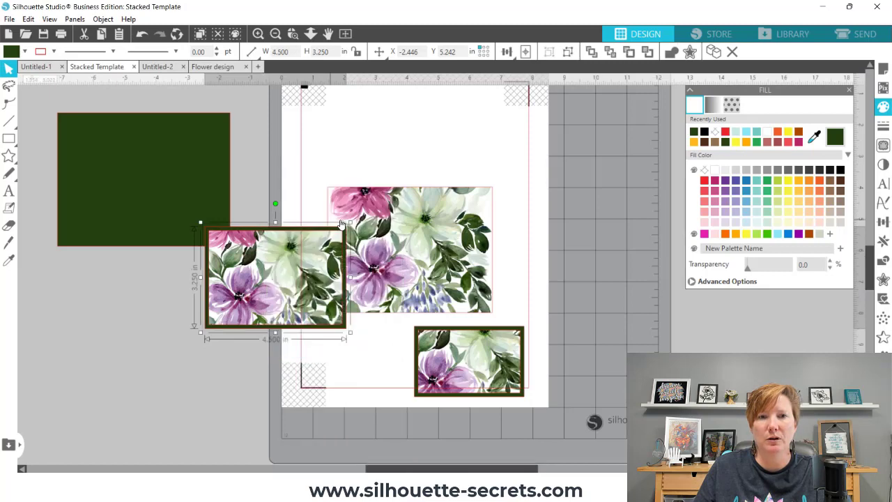
{"action": "left_click_drag", "start_coordinate": [271, 284], "coordinate": [434, 329]}
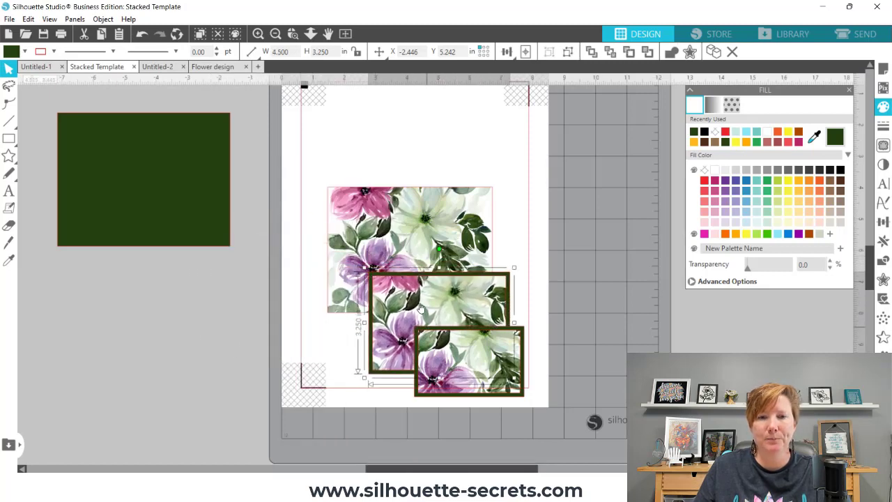
Center the largest flower rectangle on the largest green rectangle and move both onto the page above the other layers
{"action": "left_click", "coordinate": [403, 266]}
{"action": "left_click", "coordinate": [177, 144], "text": "shift"}
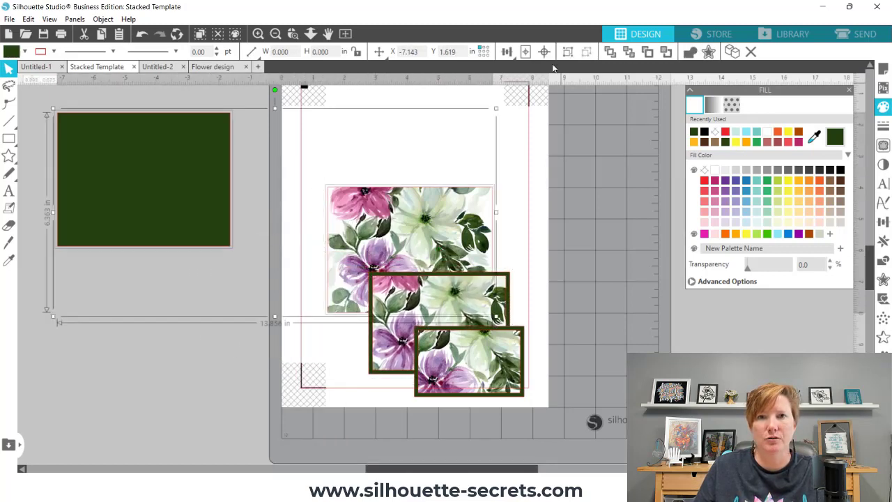
{"action": "left_click", "coordinate": [544, 52]}
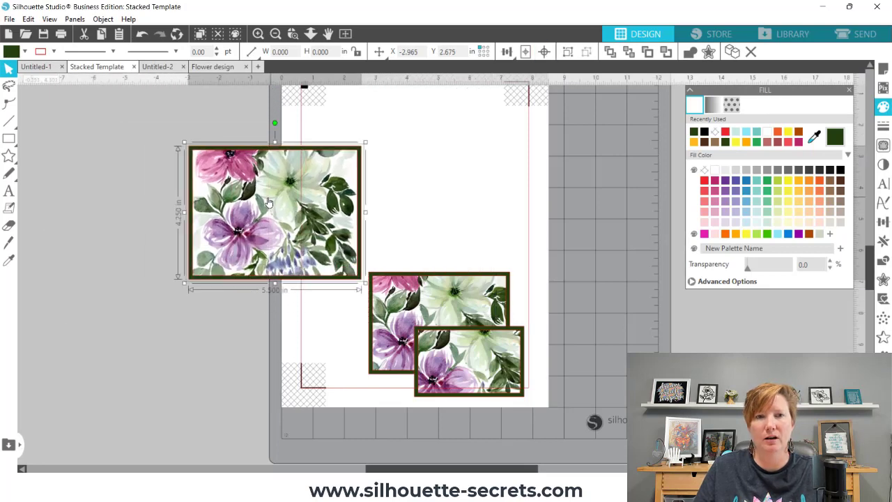
{"action": "key", "text": "i"}
{"action": "key", "text": "v"}
{"action": "left_click_drag", "start_coordinate": [268, 202], "coordinate": [420, 185]}
Center all three green-bordered flower layers on one another and move the stack higher on the page
{"action": "left_click", "coordinate": [489, 369], "text": "shift"}
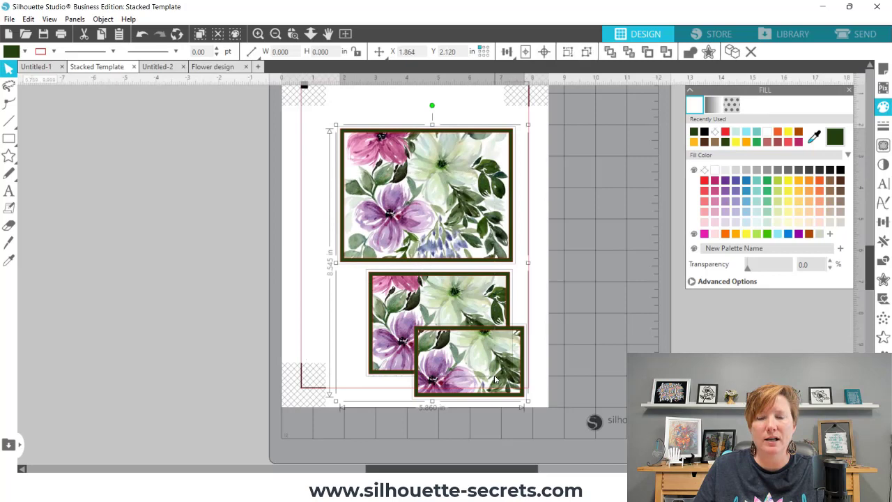
{"action": "left_click", "coordinate": [545, 51]}
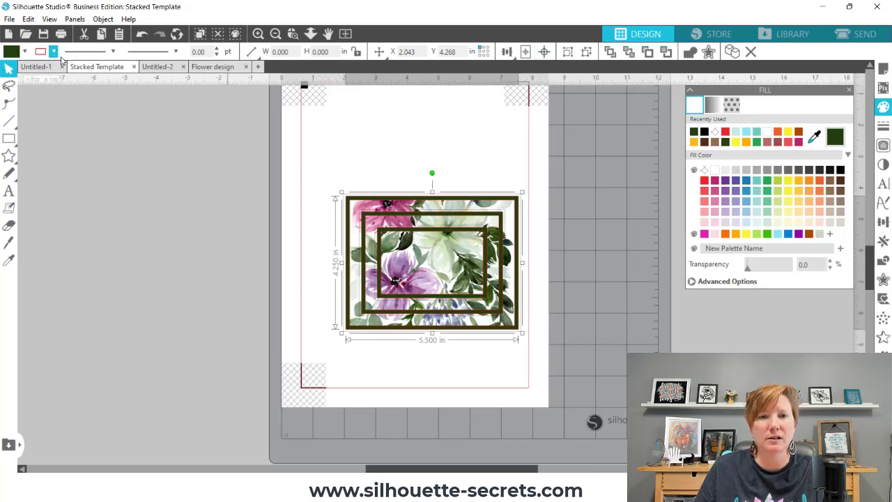
{"action": "left_click_drag", "start_coordinate": [388, 219], "coordinate": [373, 176]}
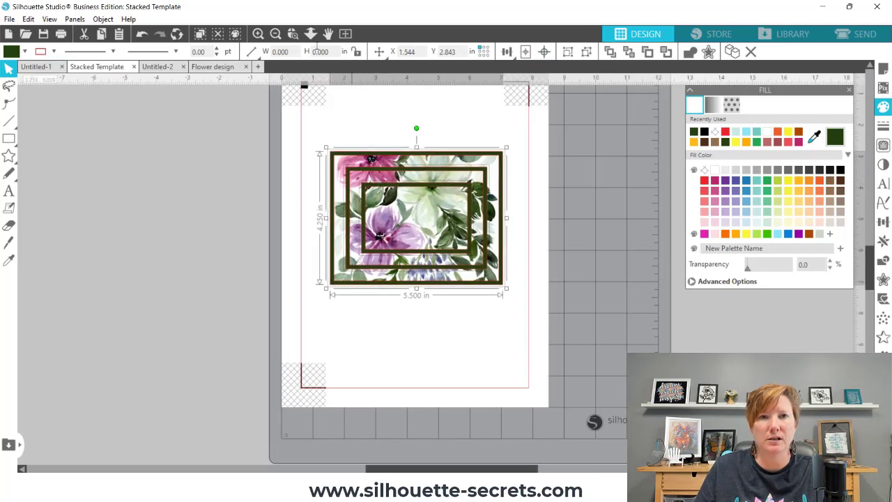
Zoom in on the stacked card layers and set their line color to transparent so the red outlines are removed
{"action": "left_click", "coordinate": [292, 33]}
{"action": "left_click_drag", "start_coordinate": [313, 139], "coordinate": [527, 338]}
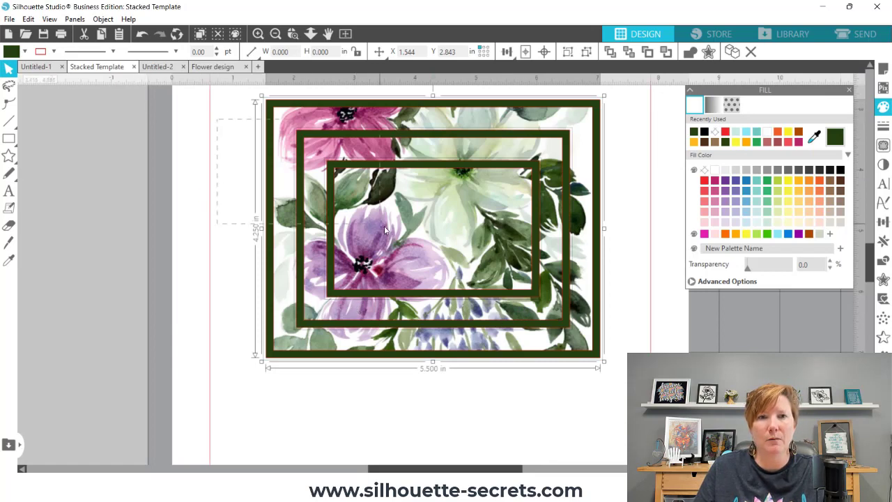
{"action": "key", "text": "i"}
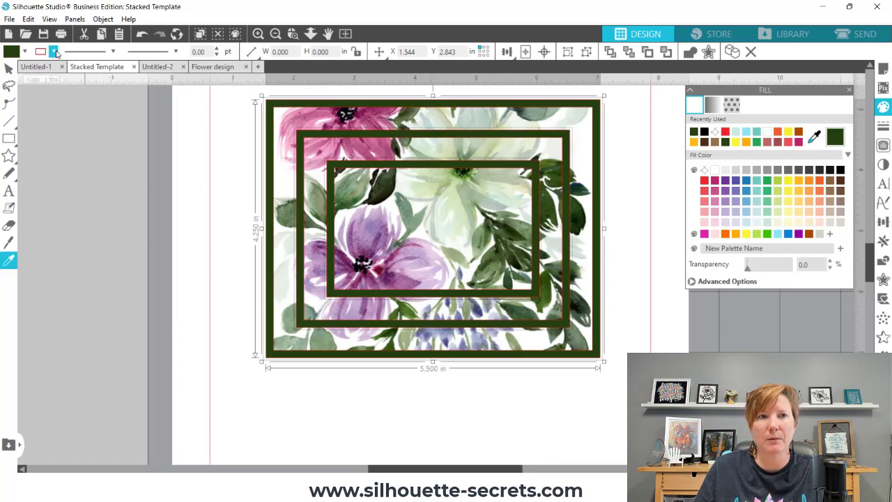
{"action": "left_click", "coordinate": [53, 52]}
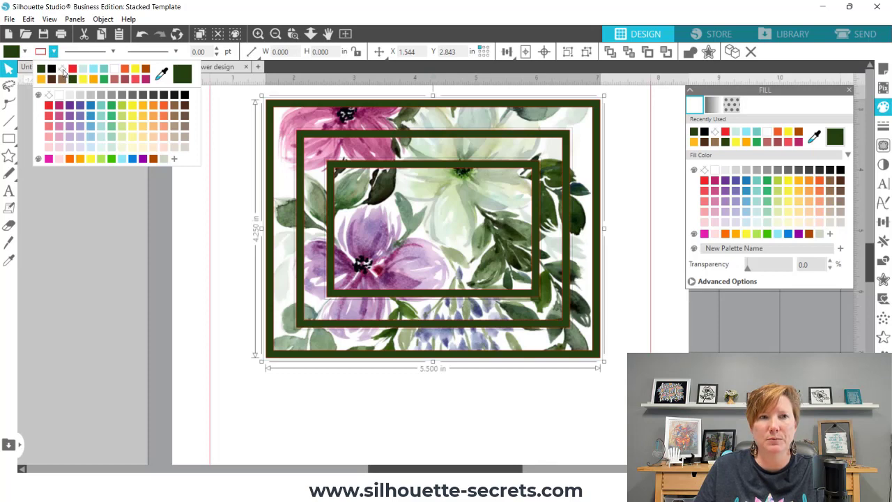
{"action": "left_click", "coordinate": [882, 128]}
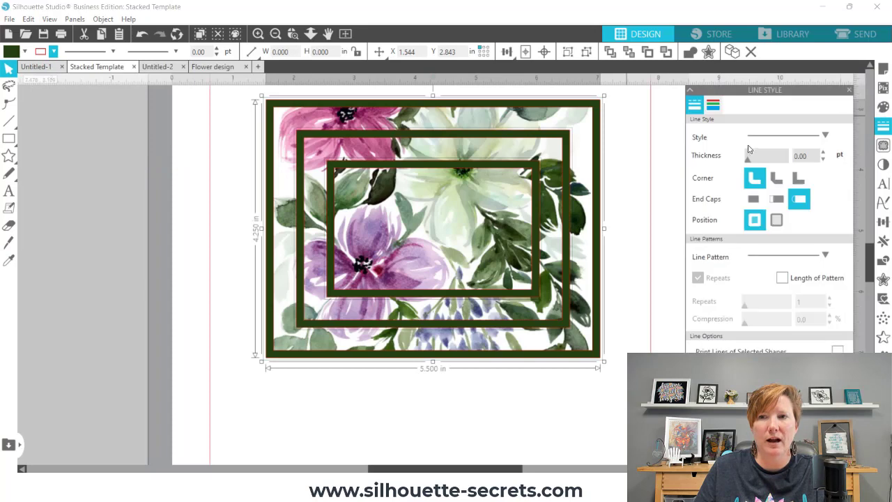
{"action": "left_click", "coordinate": [714, 105]}
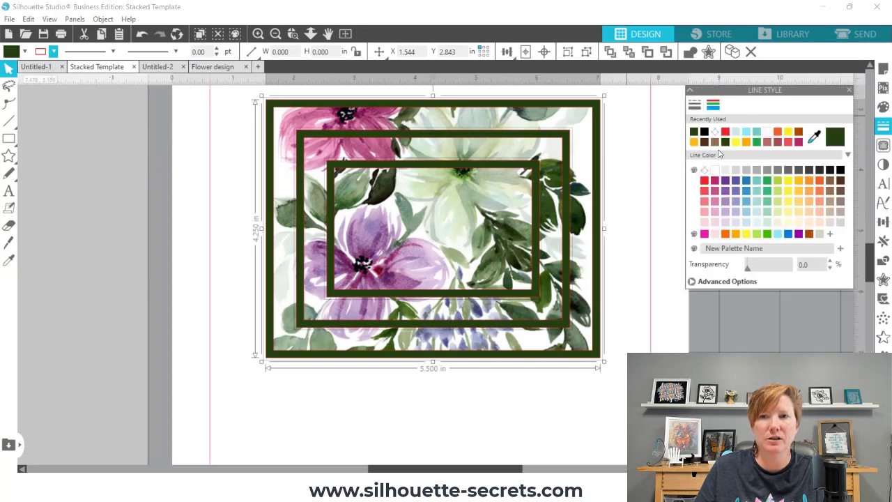
{"action": "left_click", "coordinate": [724, 142]}
{"action": "left_click", "coordinate": [634, 222]}
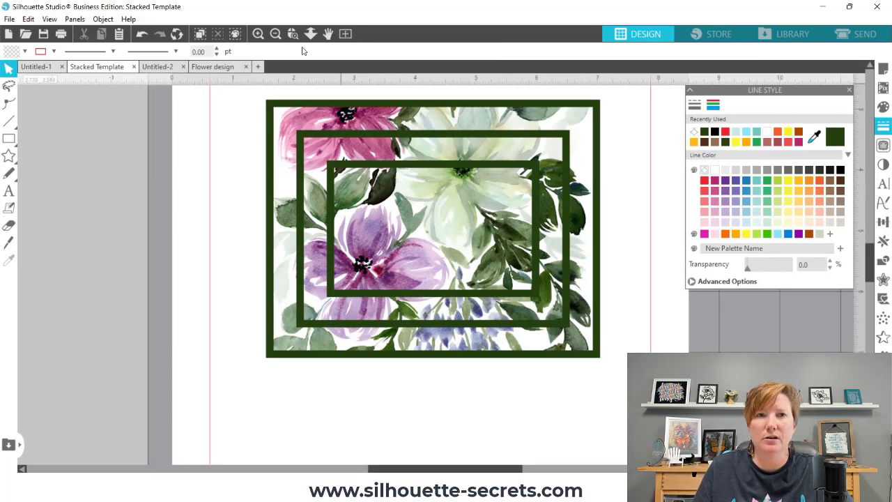
Switch to the Flower design document that holds the original flower picture
{"action": "left_click", "coordinate": [275, 33]}
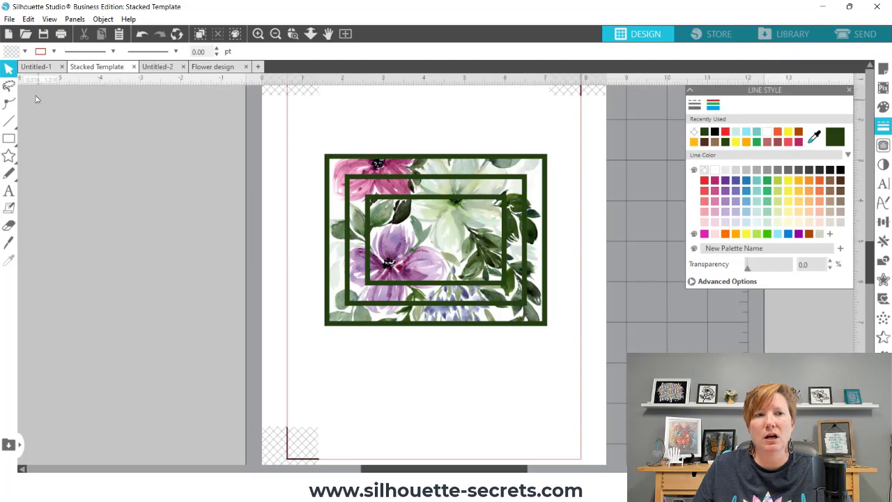
{"action": "left_click", "coordinate": [158, 66]}
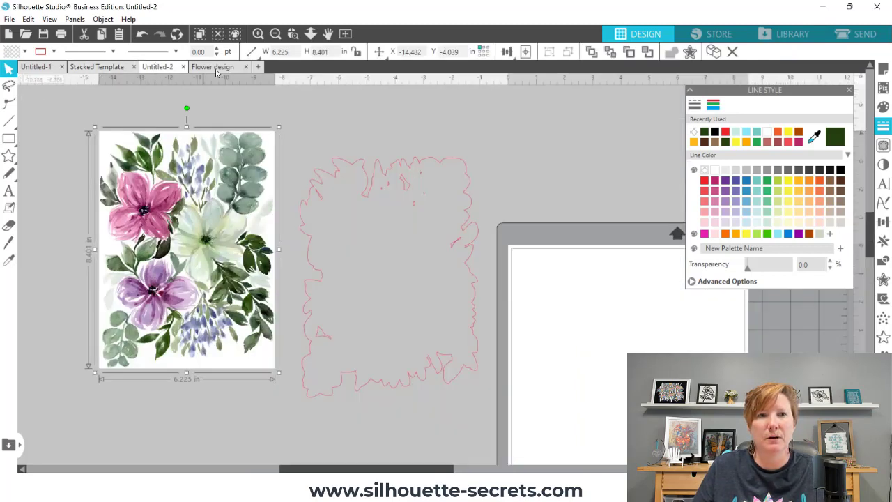
{"action": "left_click", "coordinate": [216, 67]}
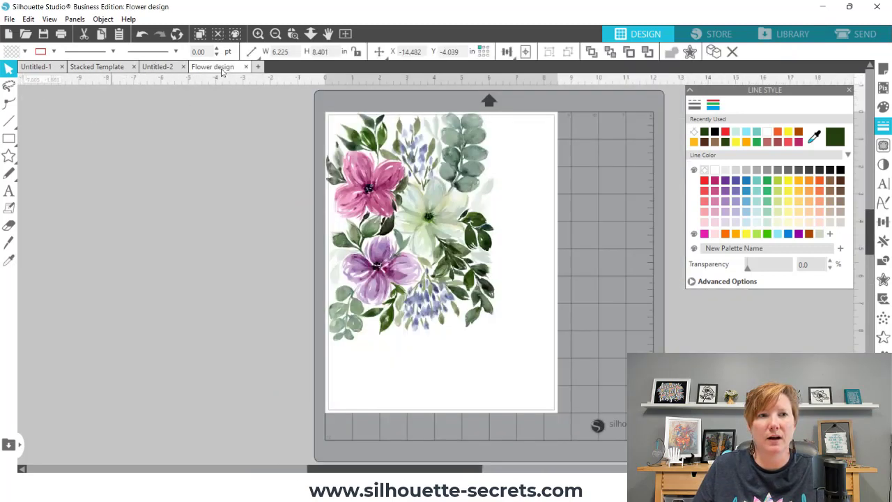
Enlarge the flower picture to about 11.9 by 16.06 inches from its lower right corner, and undo the enlargement
{"action": "left_click", "coordinate": [392, 172]}
{"action": "left_click_drag", "start_coordinate": [500, 345], "coordinate": [655, 465]}
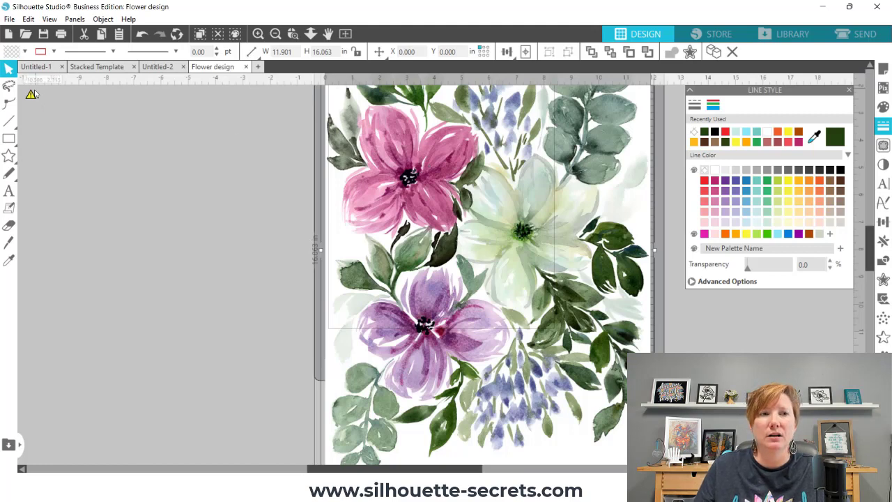
{"action": "mouse_move", "coordinate": [31, 96]}
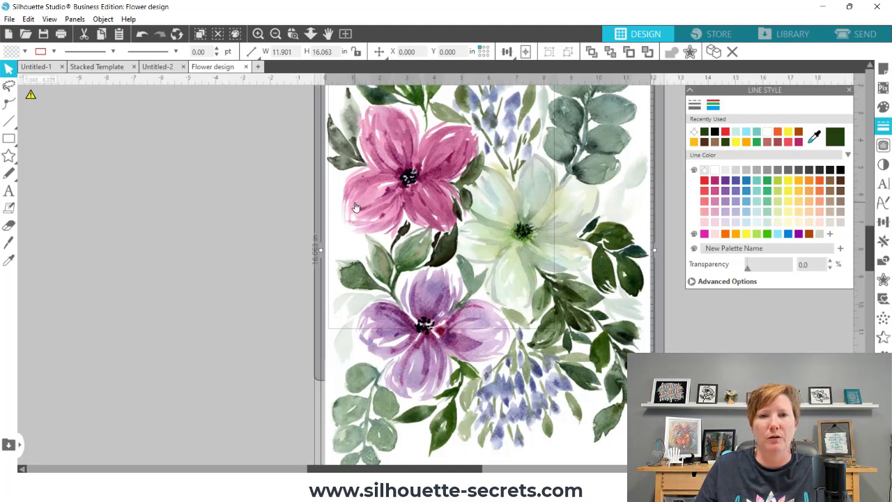
{"action": "left_click", "coordinate": [143, 34]}
{"action": "left_click", "coordinate": [143, 33]}
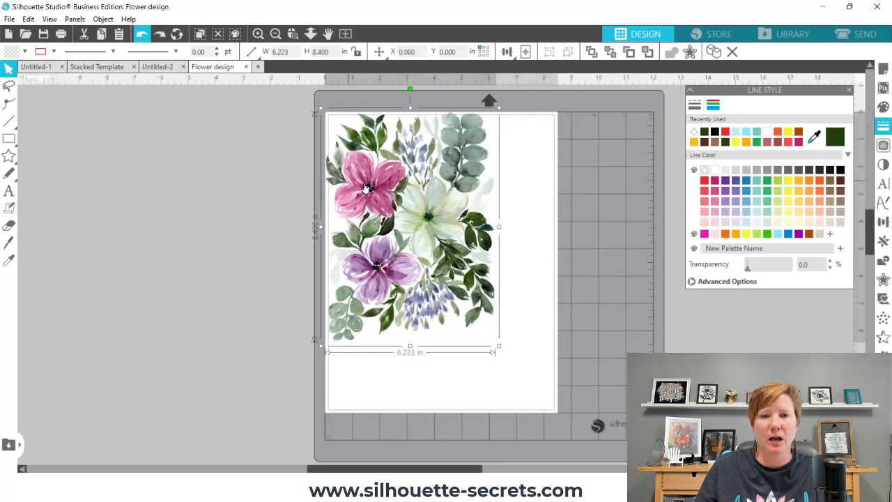
{"action": "key", "text": "ctrl+z"}
Move the flower picture off the page to its left side and scale it to 200%
{"action": "left_click_drag", "start_coordinate": [425, 196], "coordinate": [242, 198]}
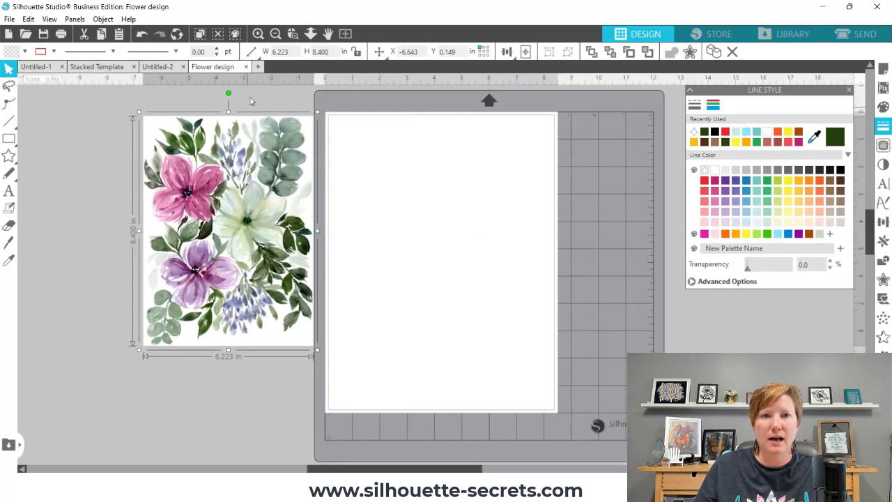
{"action": "left_click", "coordinate": [253, 51]}
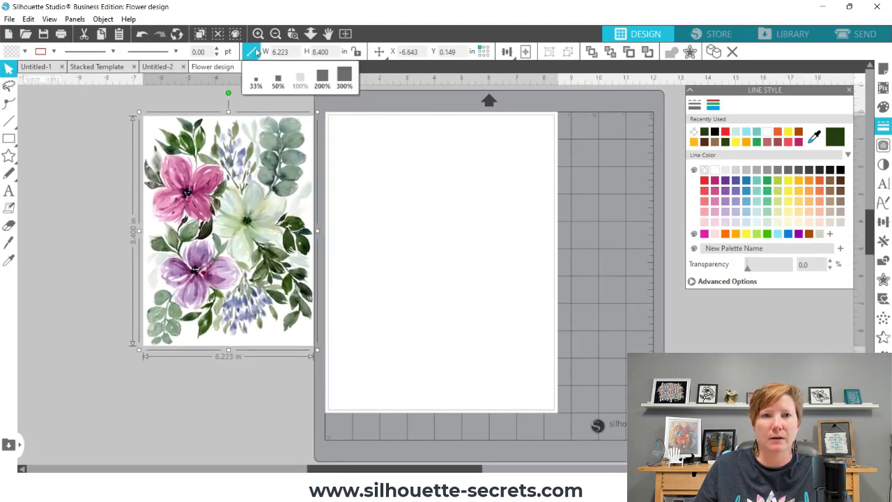
{"action": "left_click", "coordinate": [321, 76]}
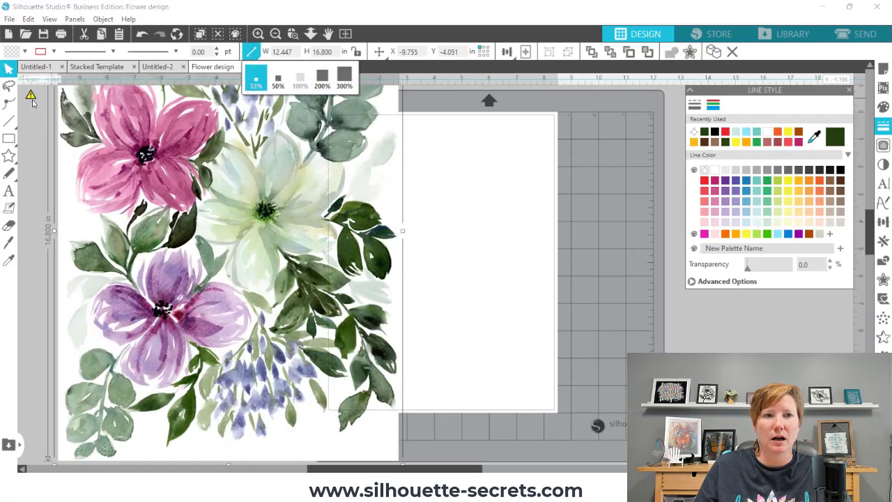